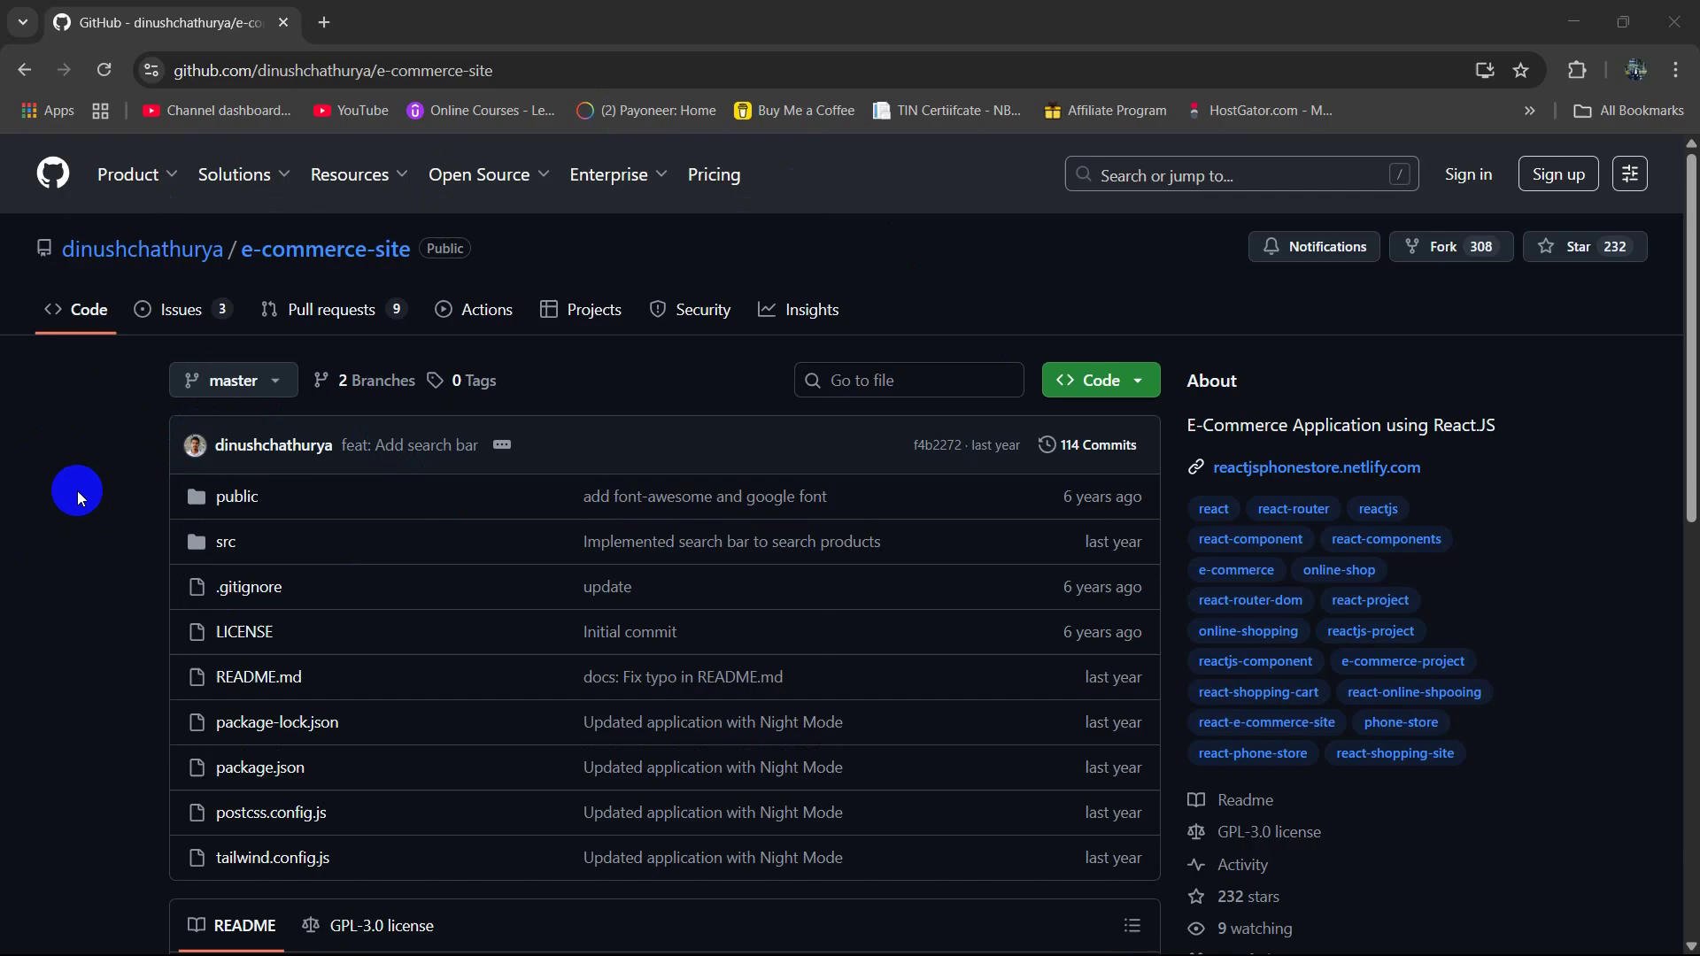
scroll(1037, 478, down, 3)
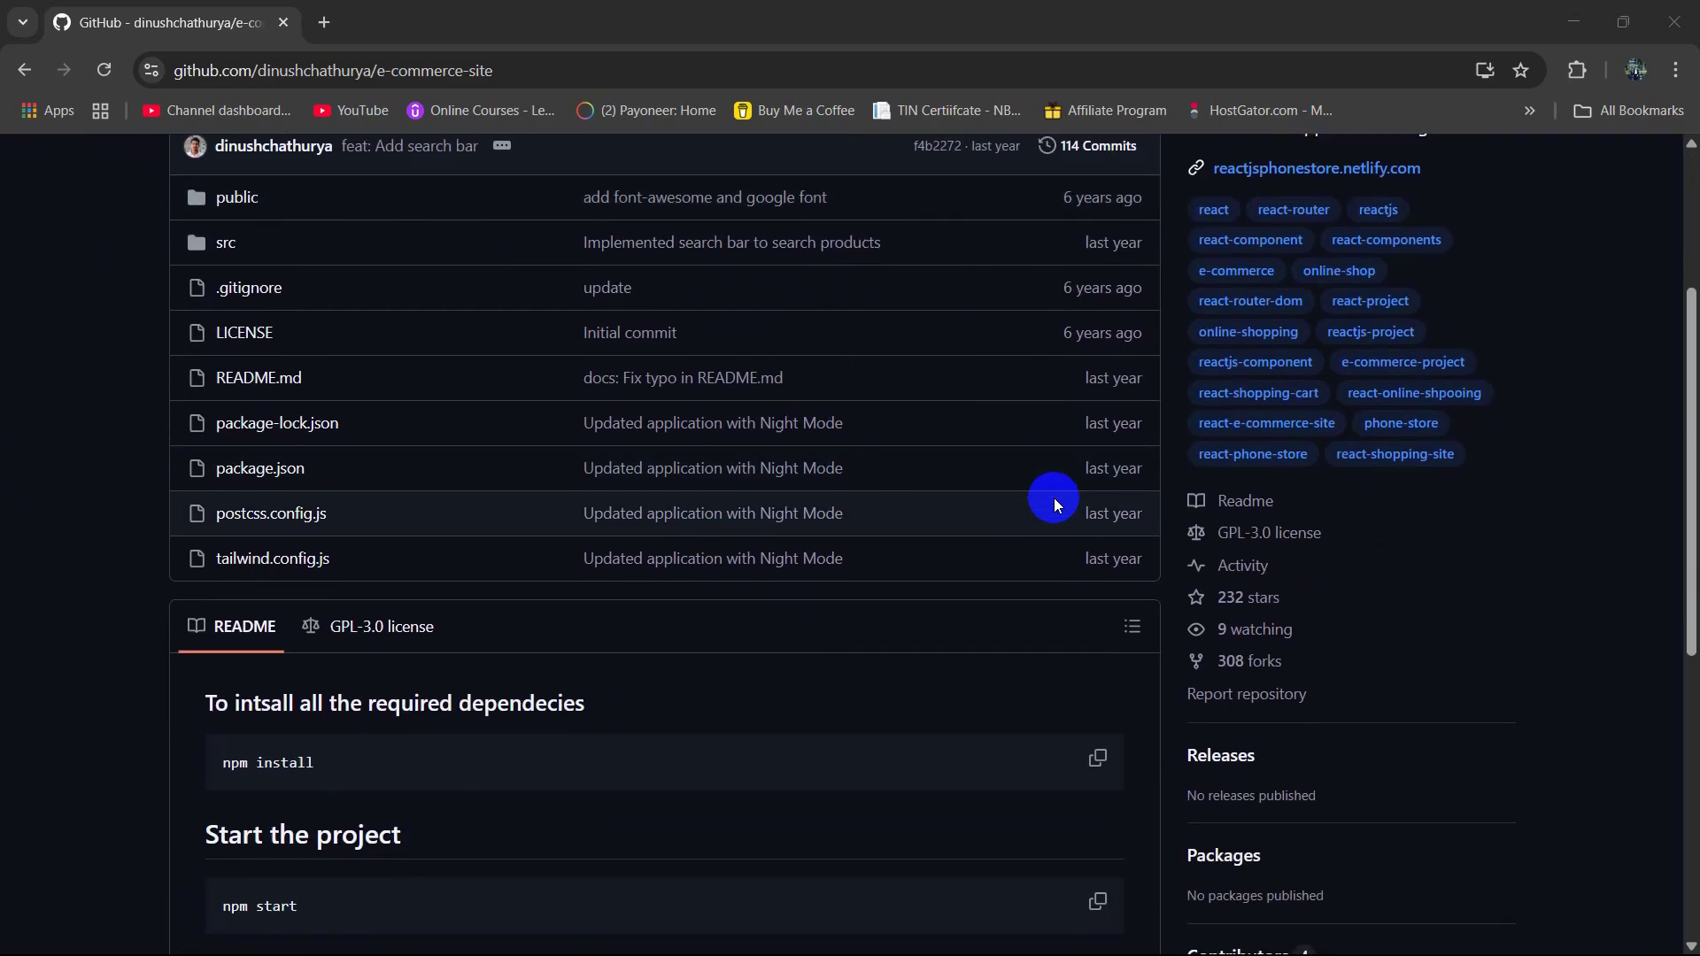
scroll(1078, 546, up, 3)
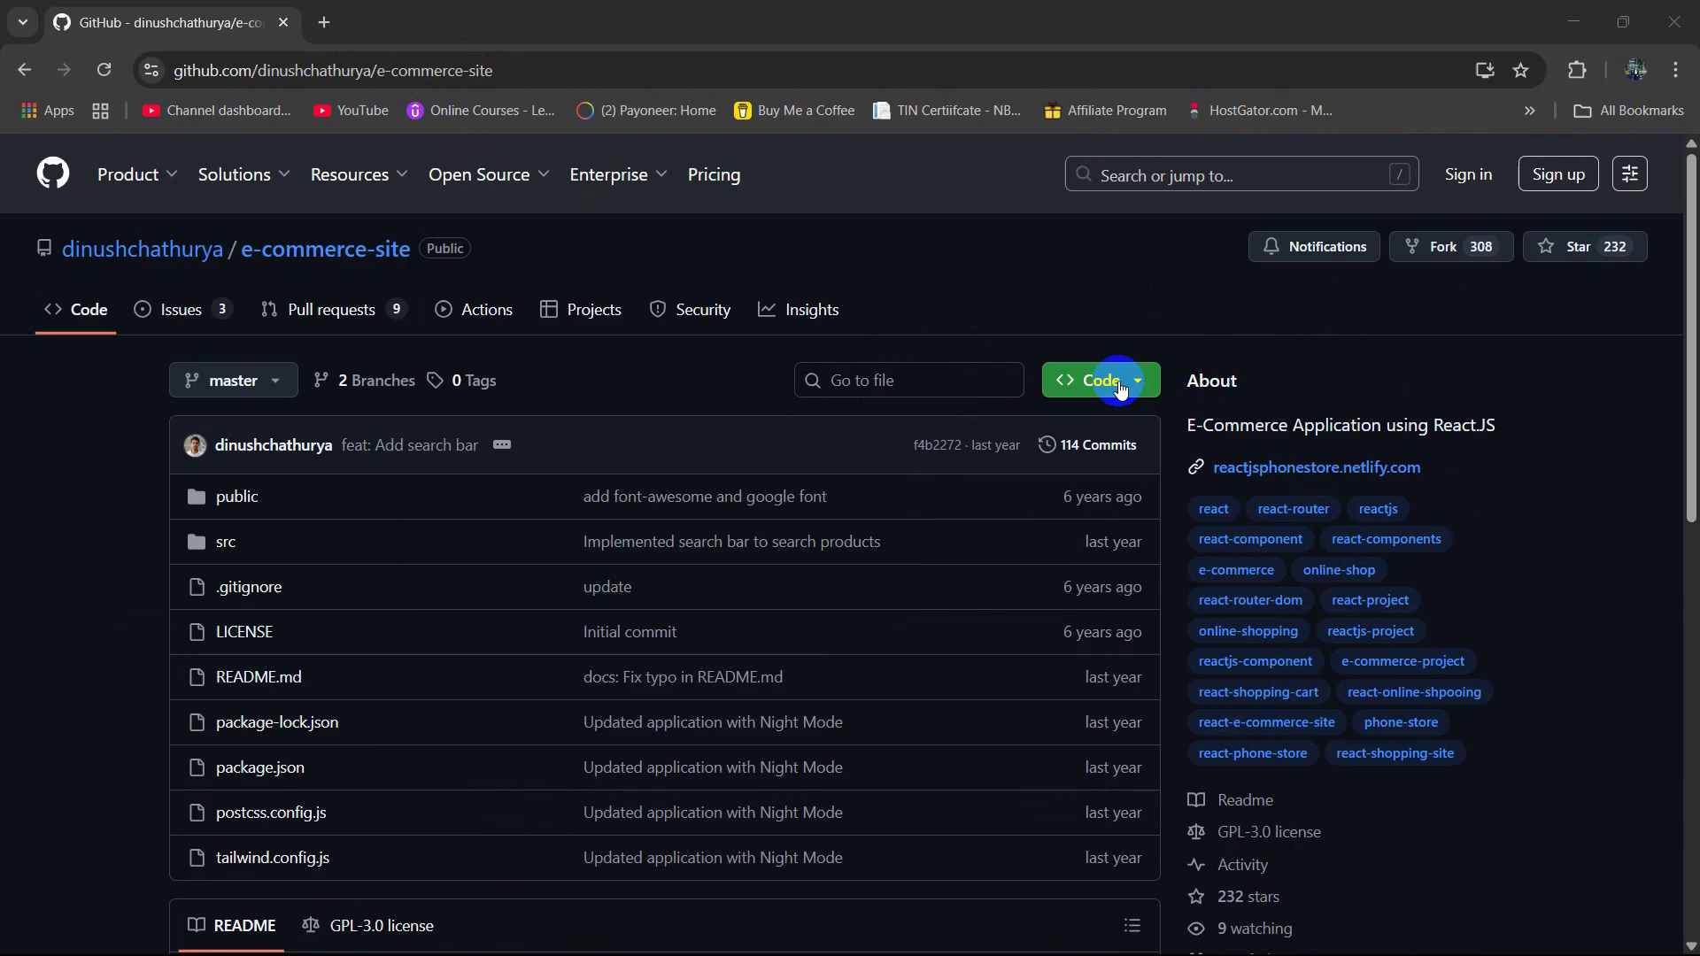
Download e-commerce-site-master.zip from GitHub and show it in the Documents folder
click(1122, 380)
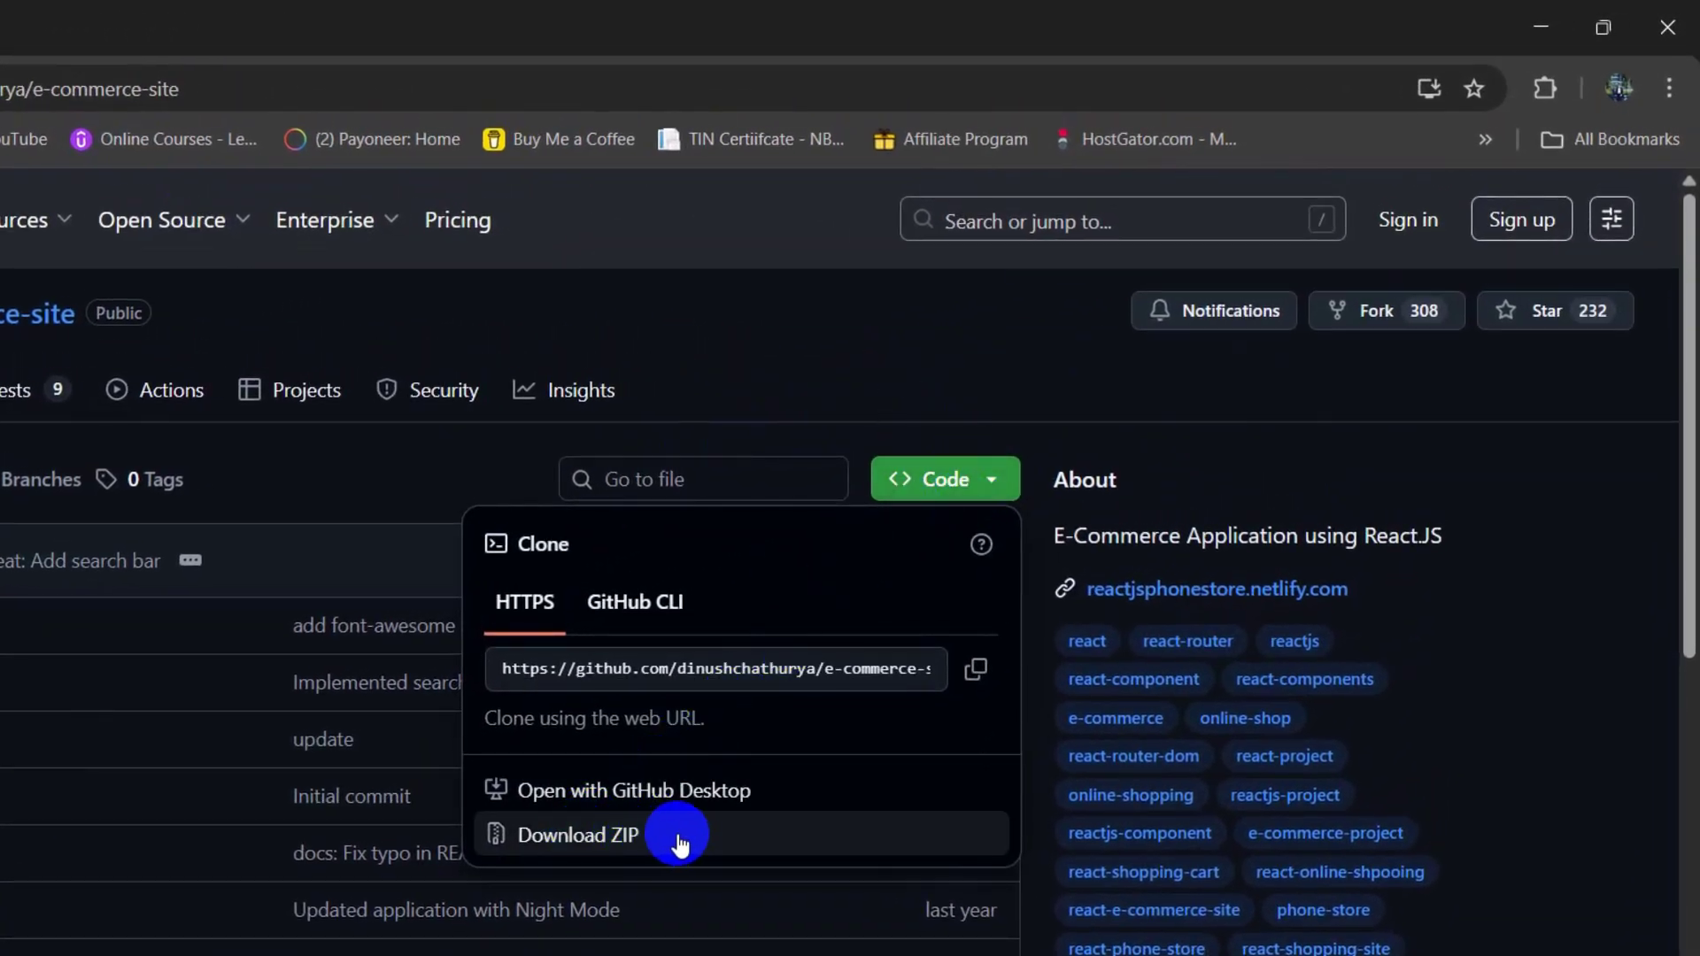
click(772, 837)
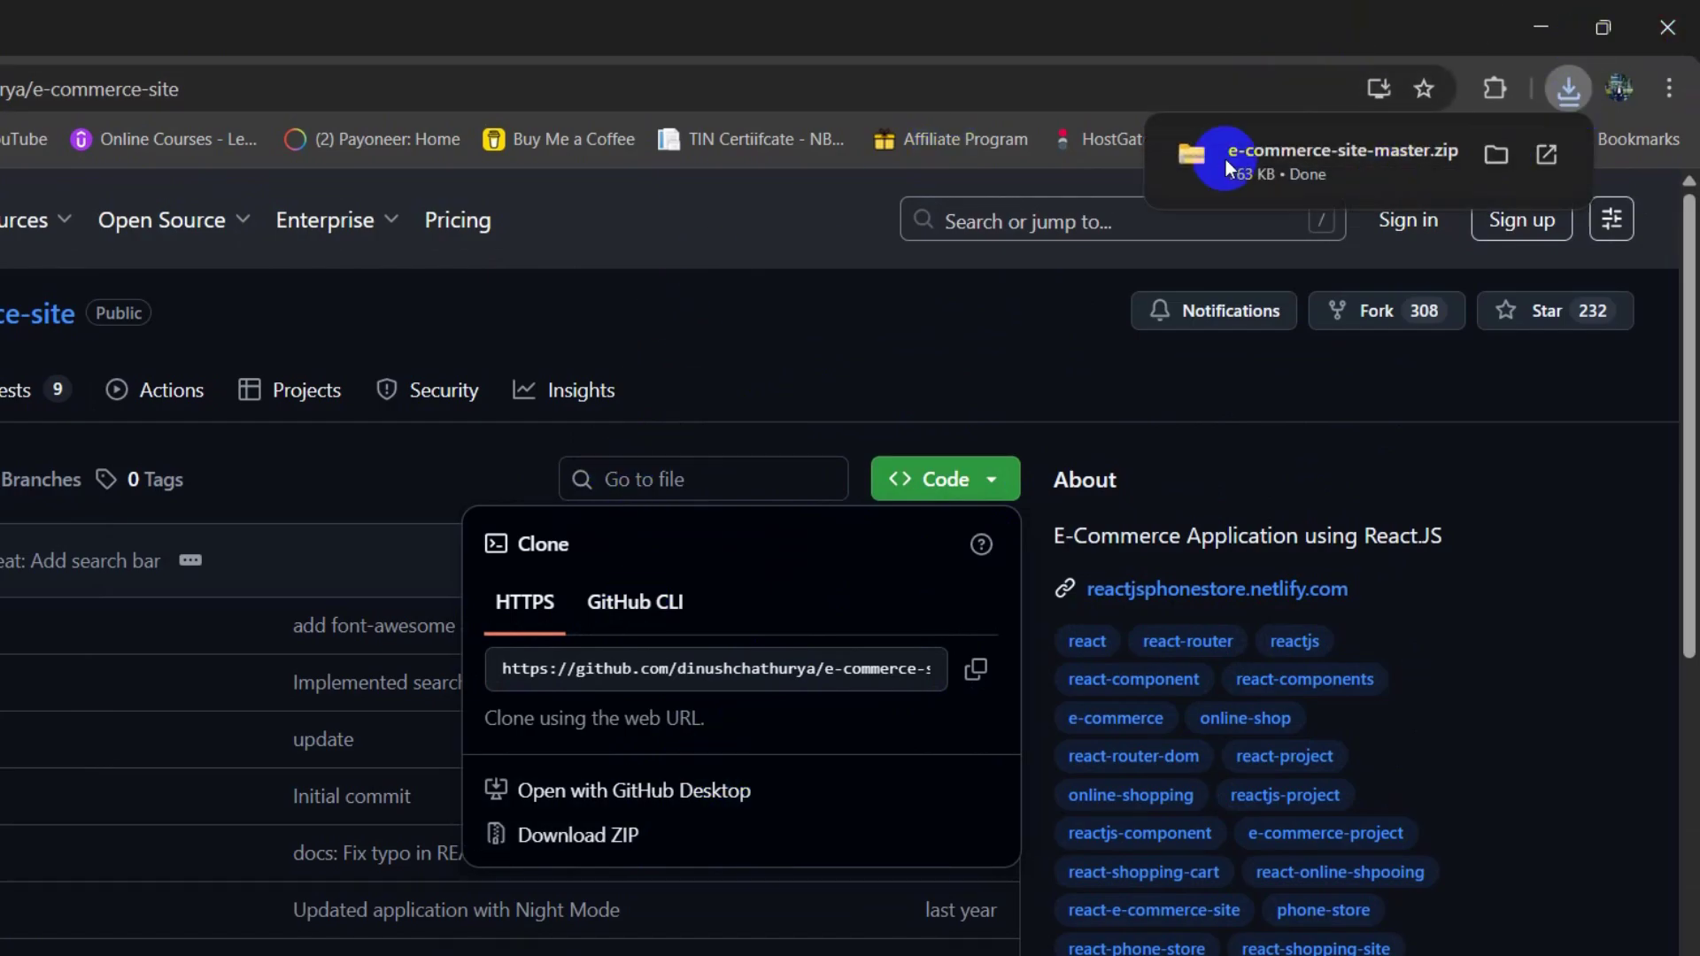
click(1498, 157)
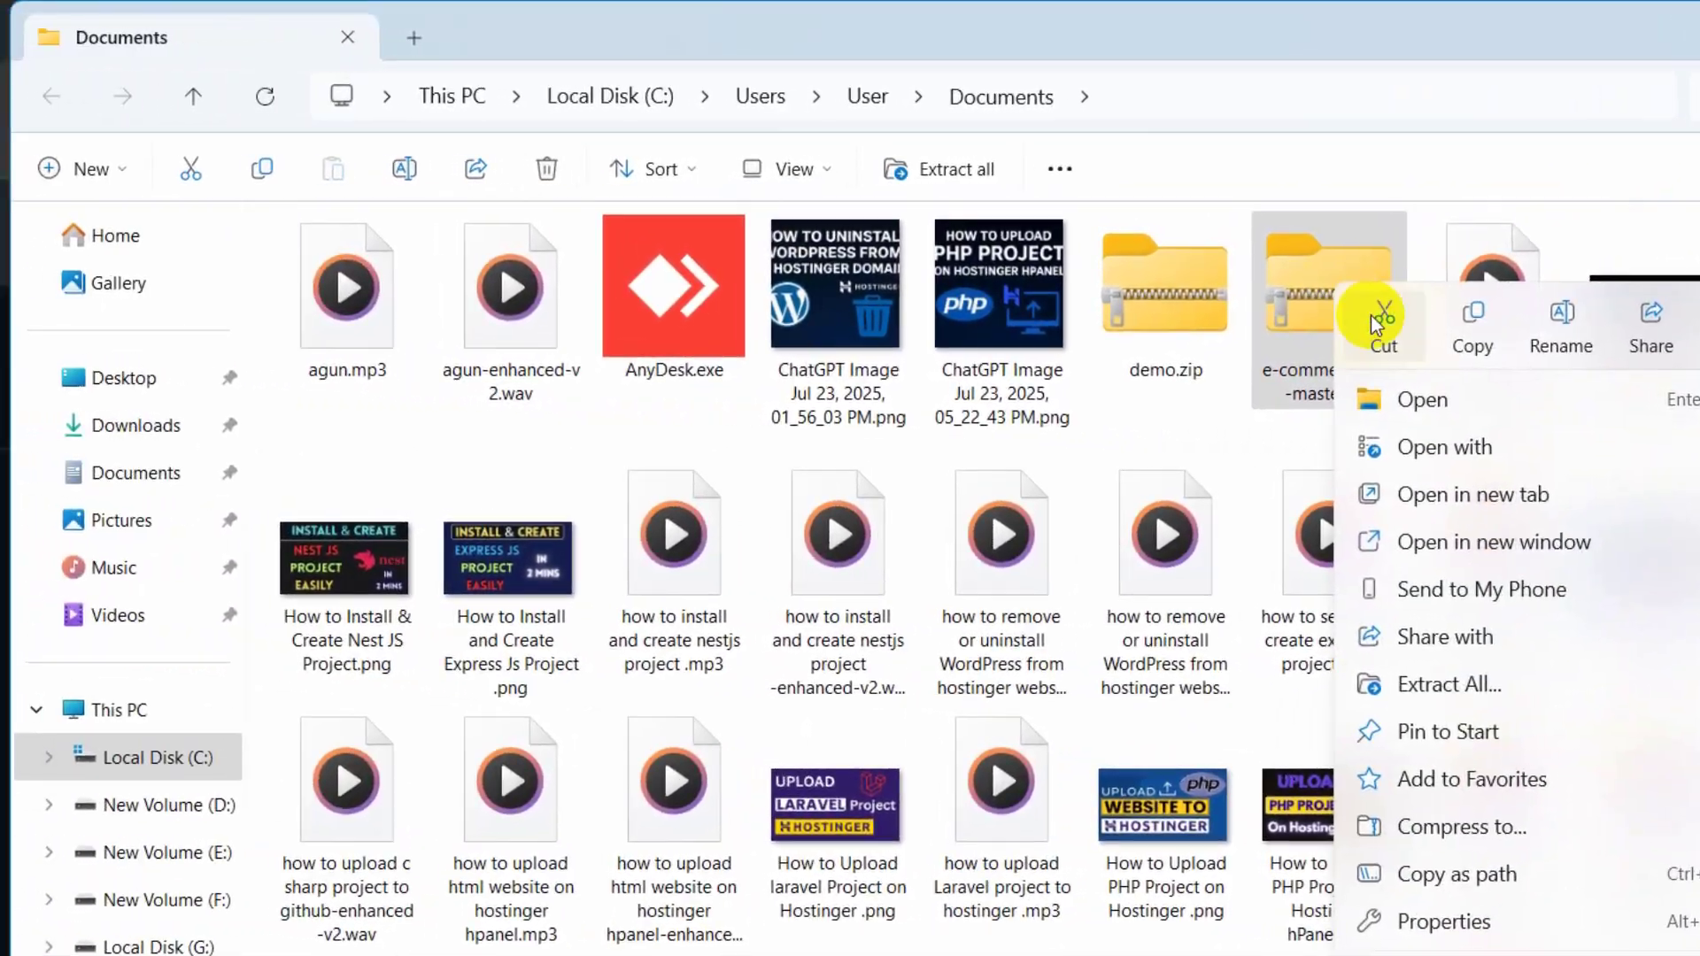
Paste e-commerce-site-master.zip onto Local Disk (G:) and bring up its context menu
click(158, 945)
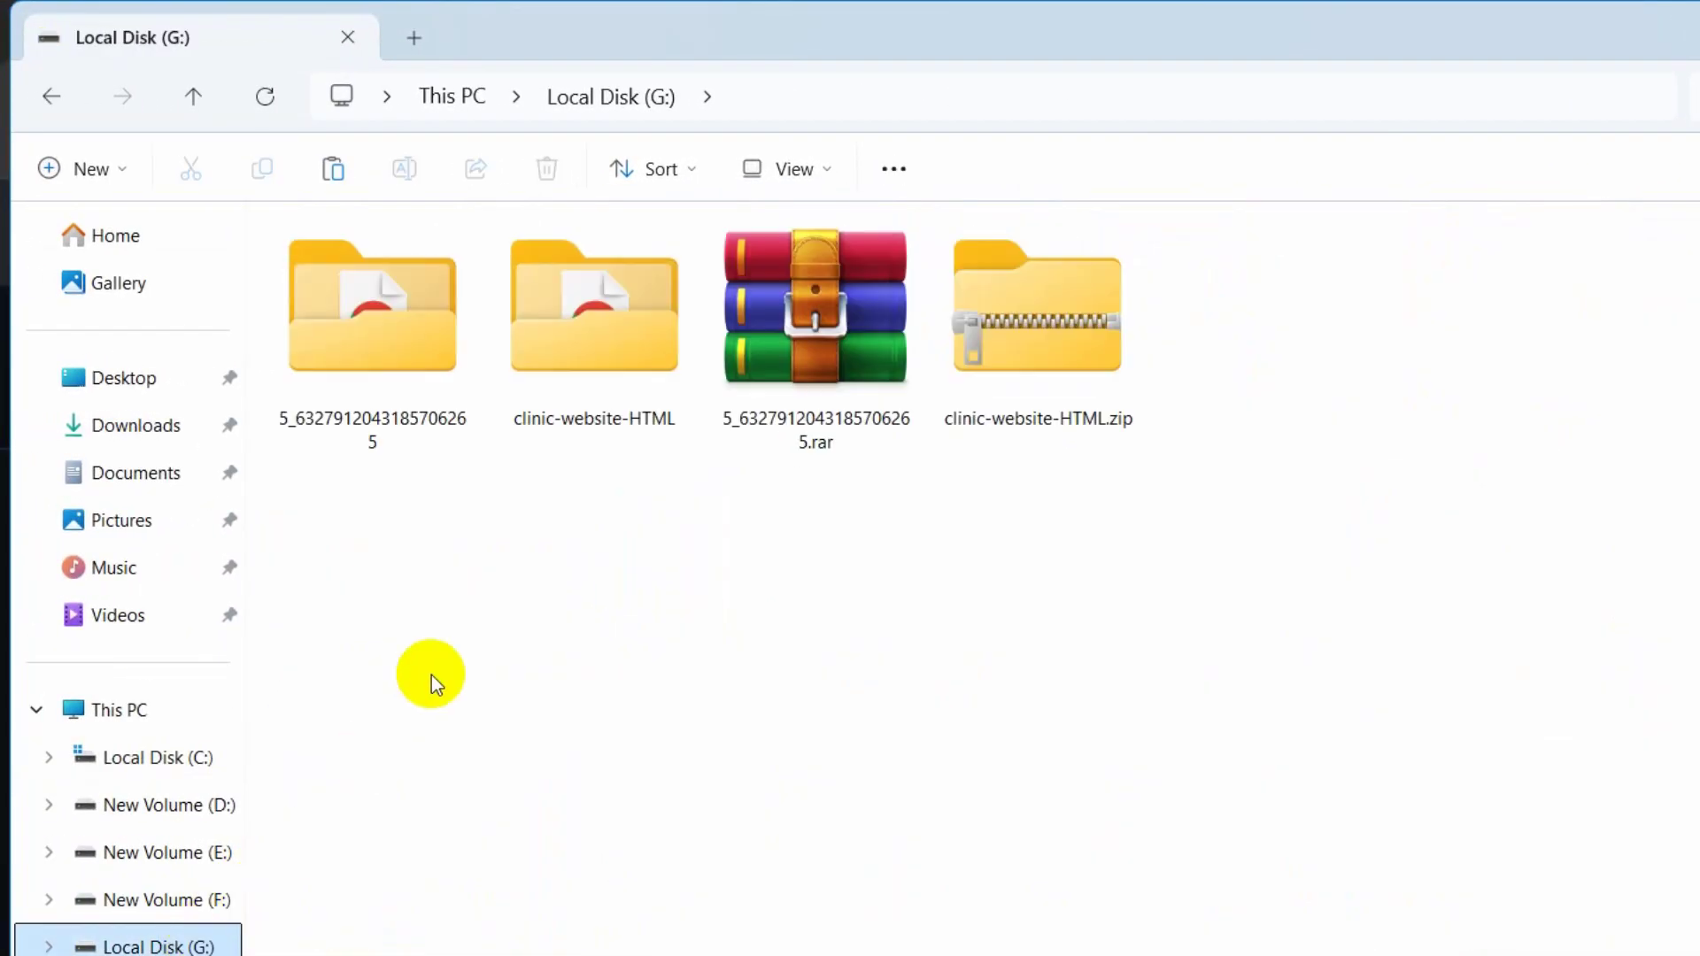
key(ctrl+v)
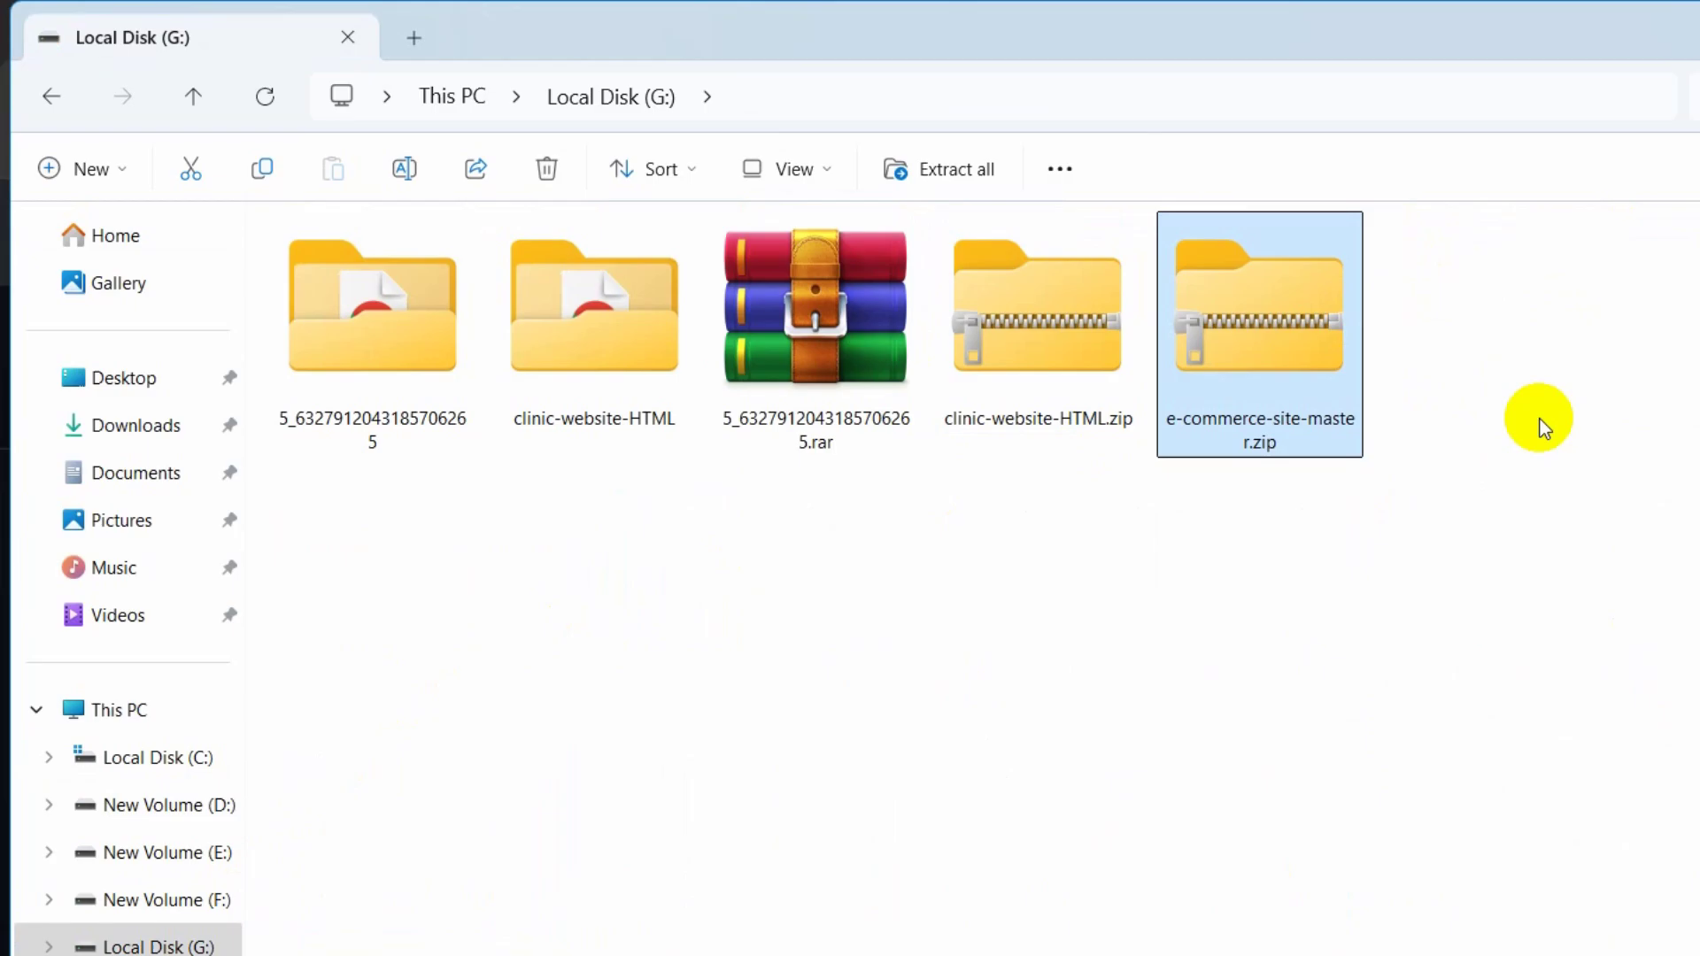
click(1535, 409)
click(1266, 335)
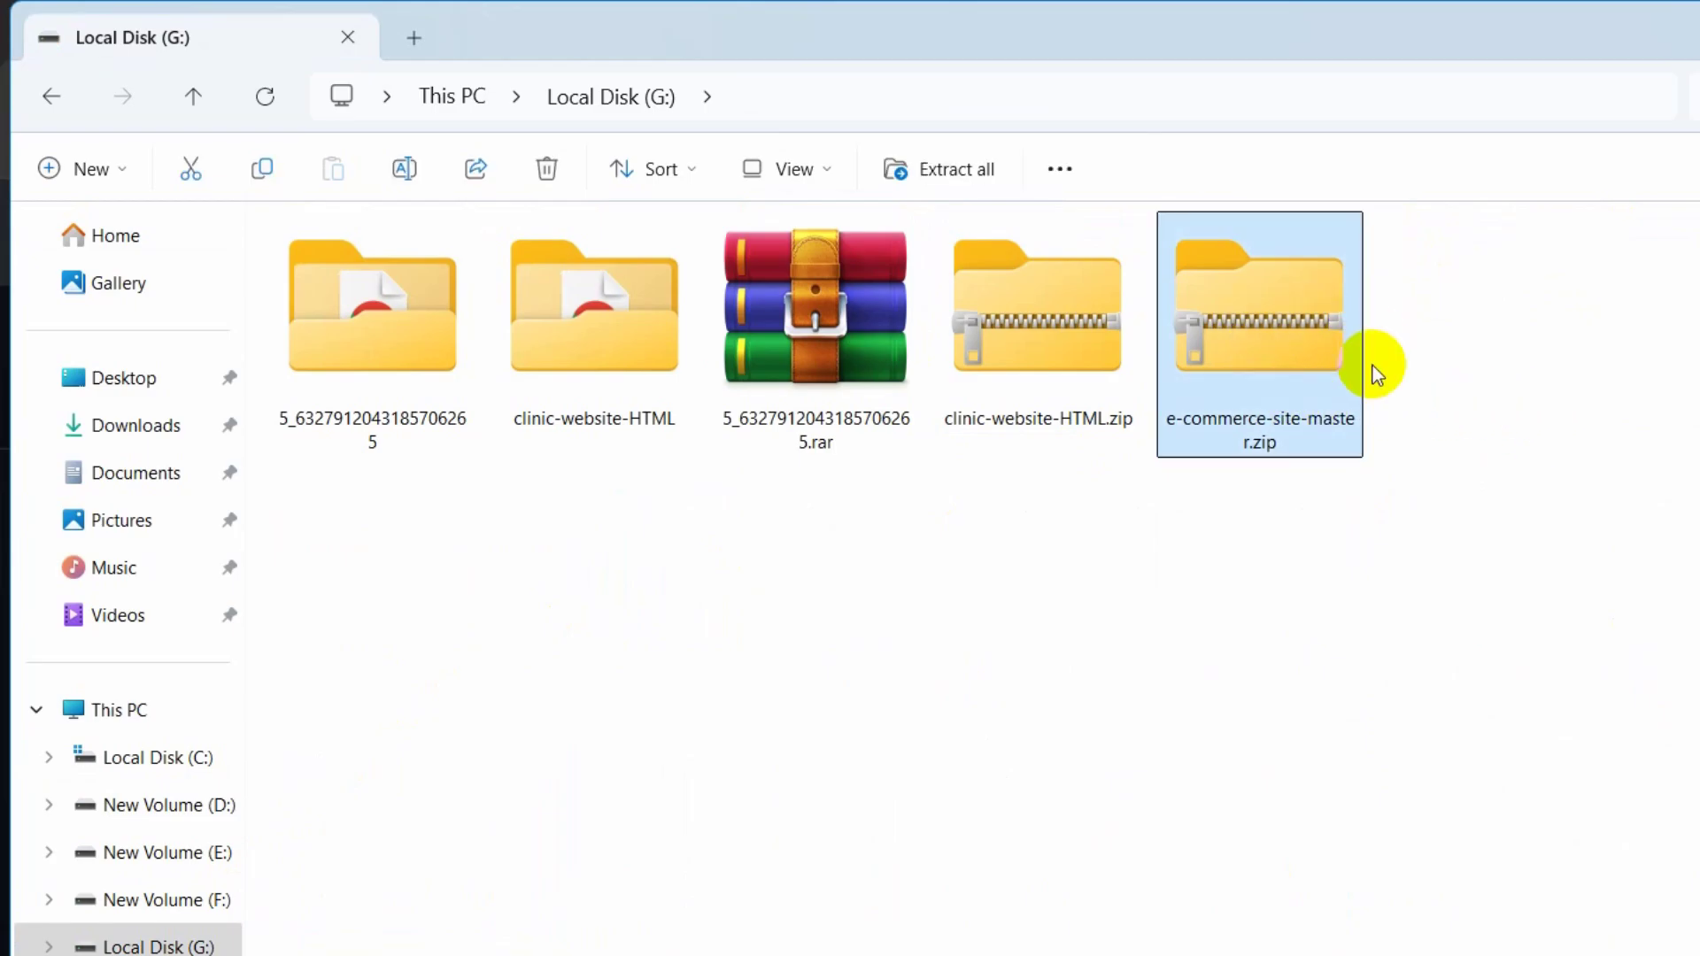
right_click(1304, 331)
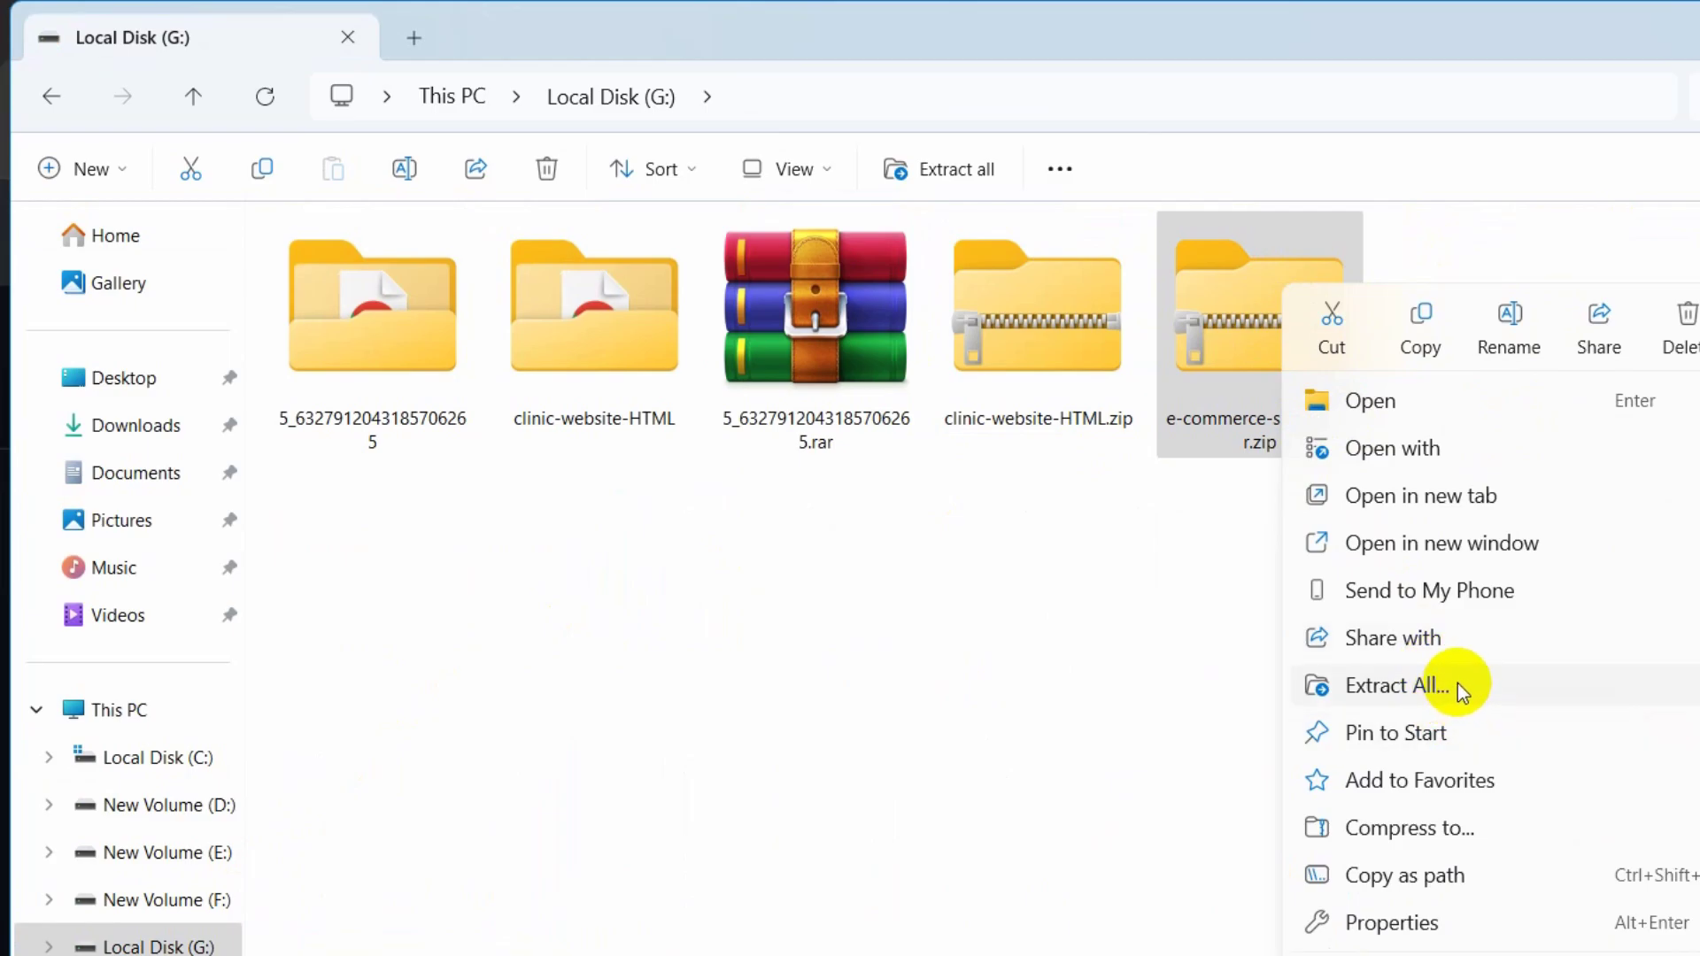
Extract the ZIP with destination G:\ and open G:\e-commerce-site-master
click(1456, 683)
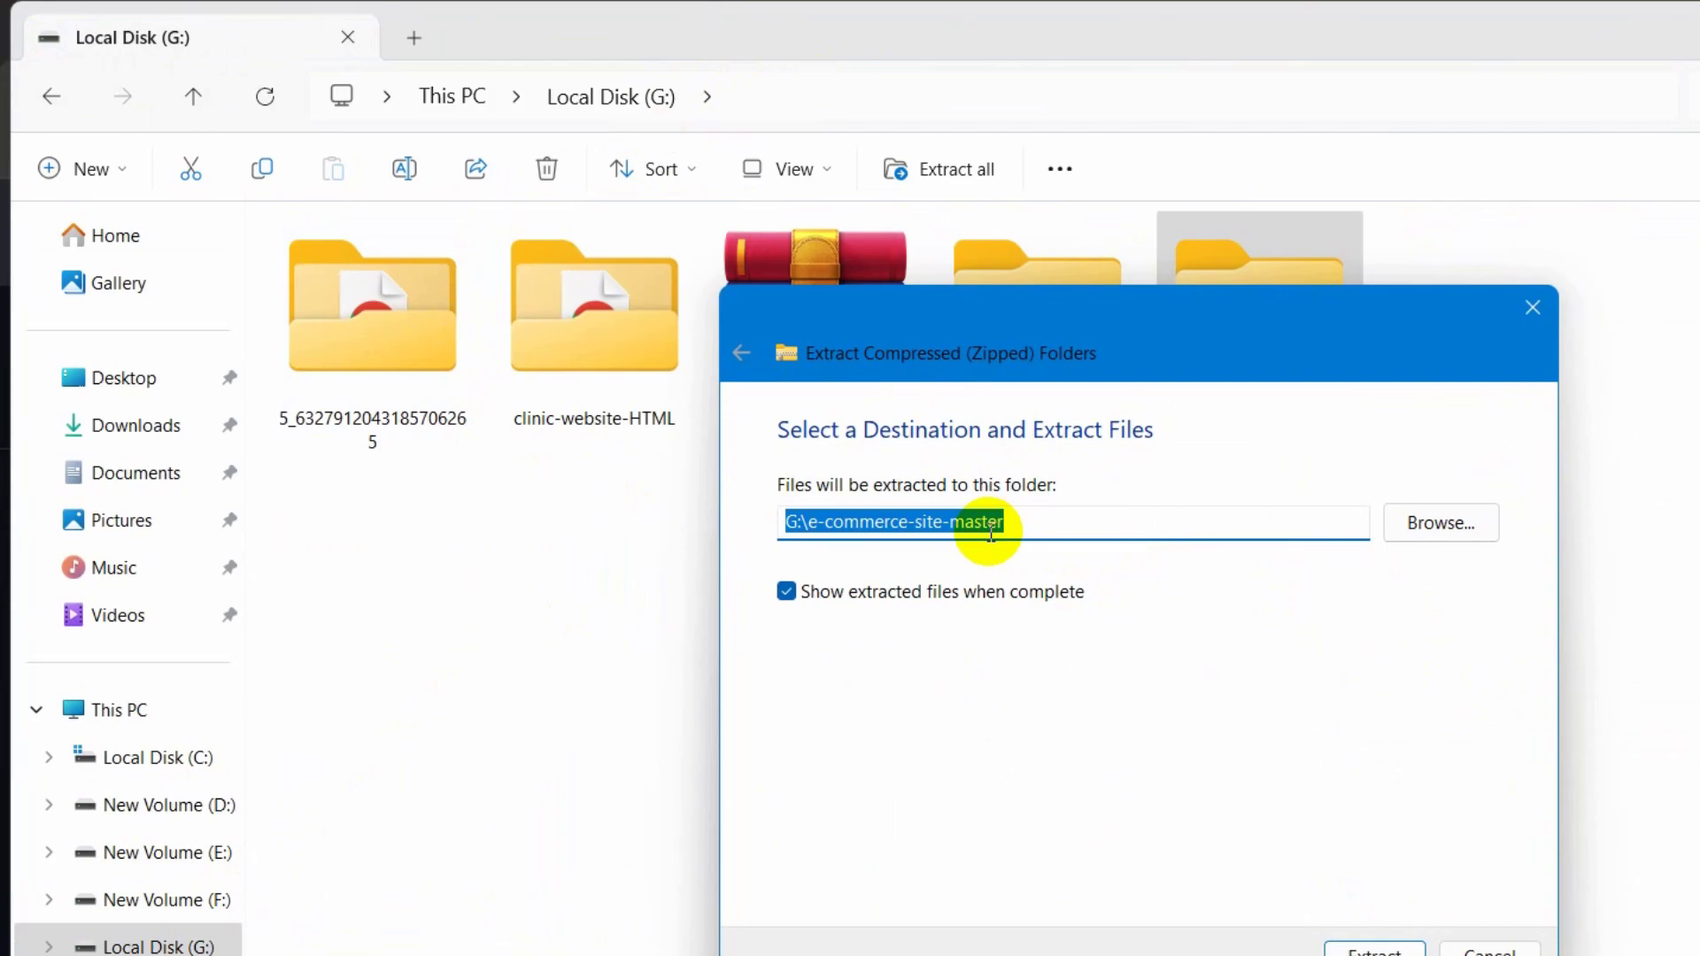
click(1037, 521)
drag(1036, 522, 797, 521)
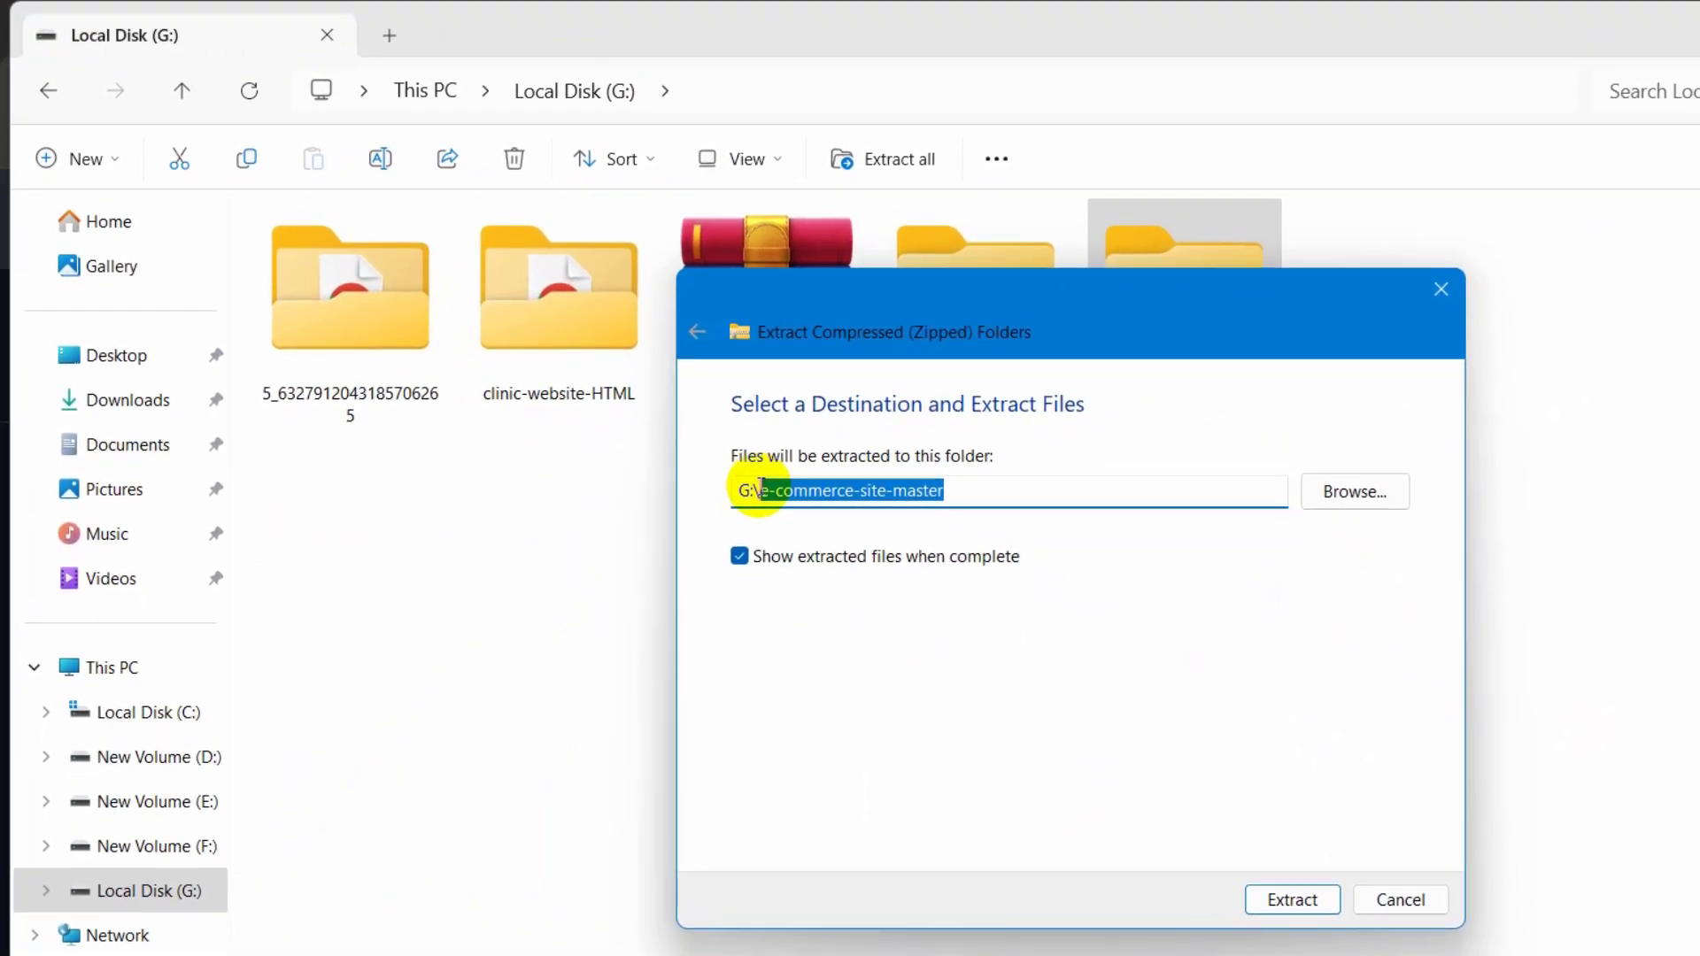
key(BackSpace)
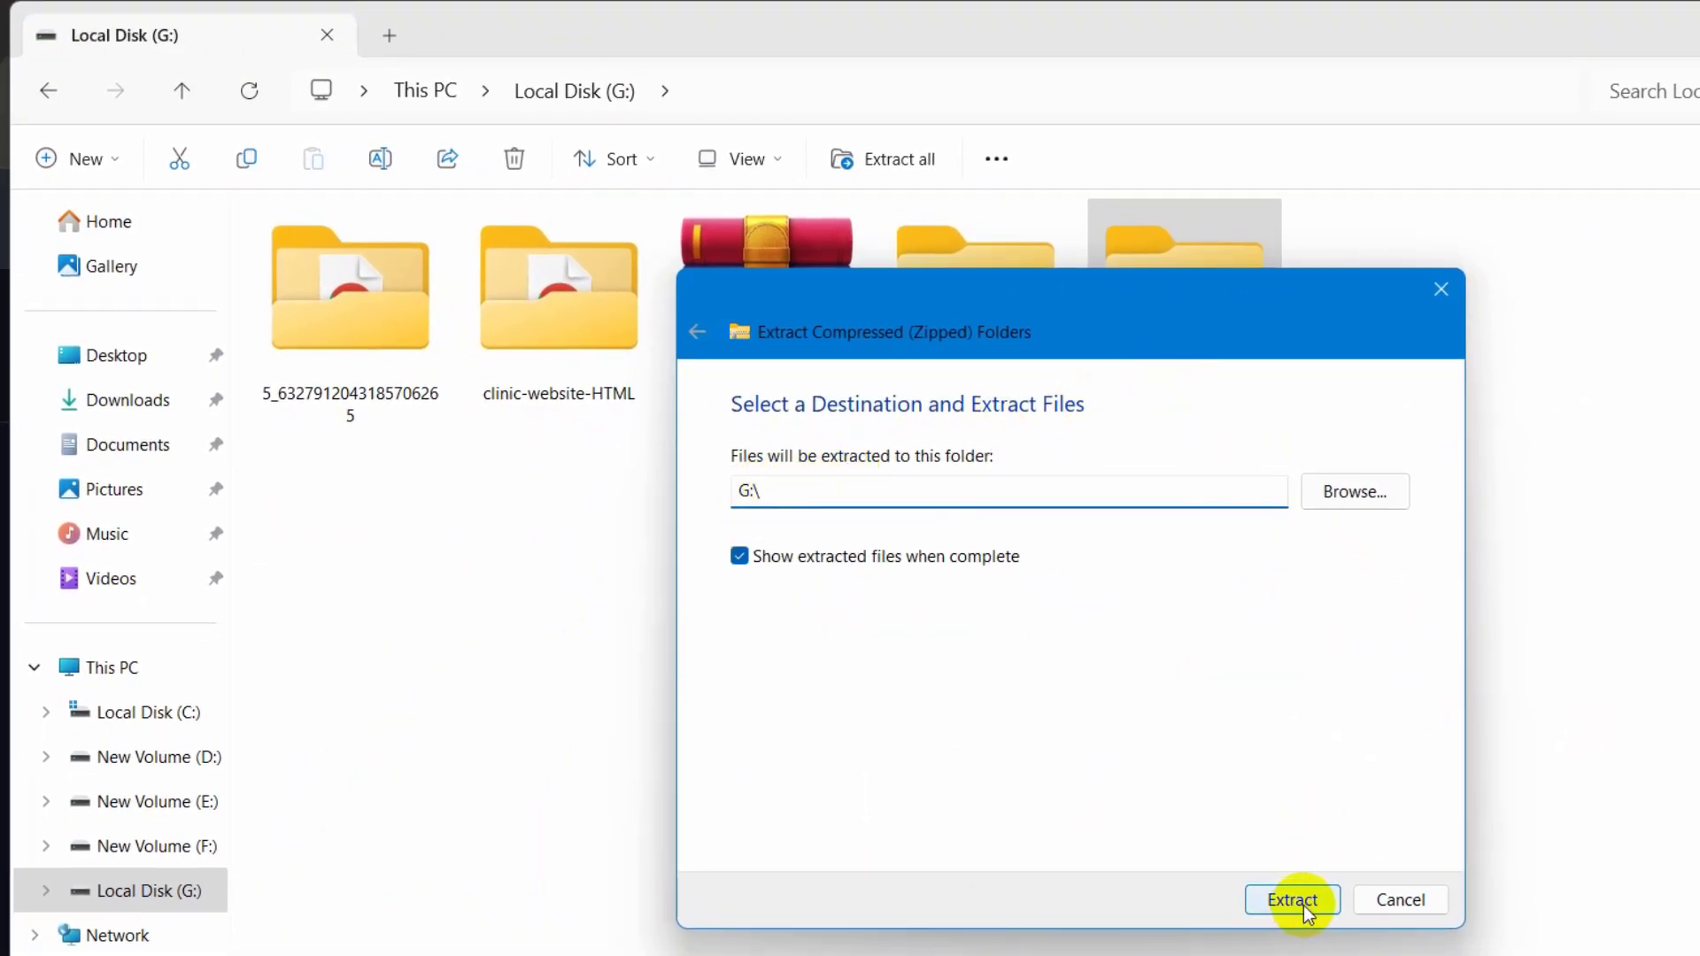
click(1303, 904)
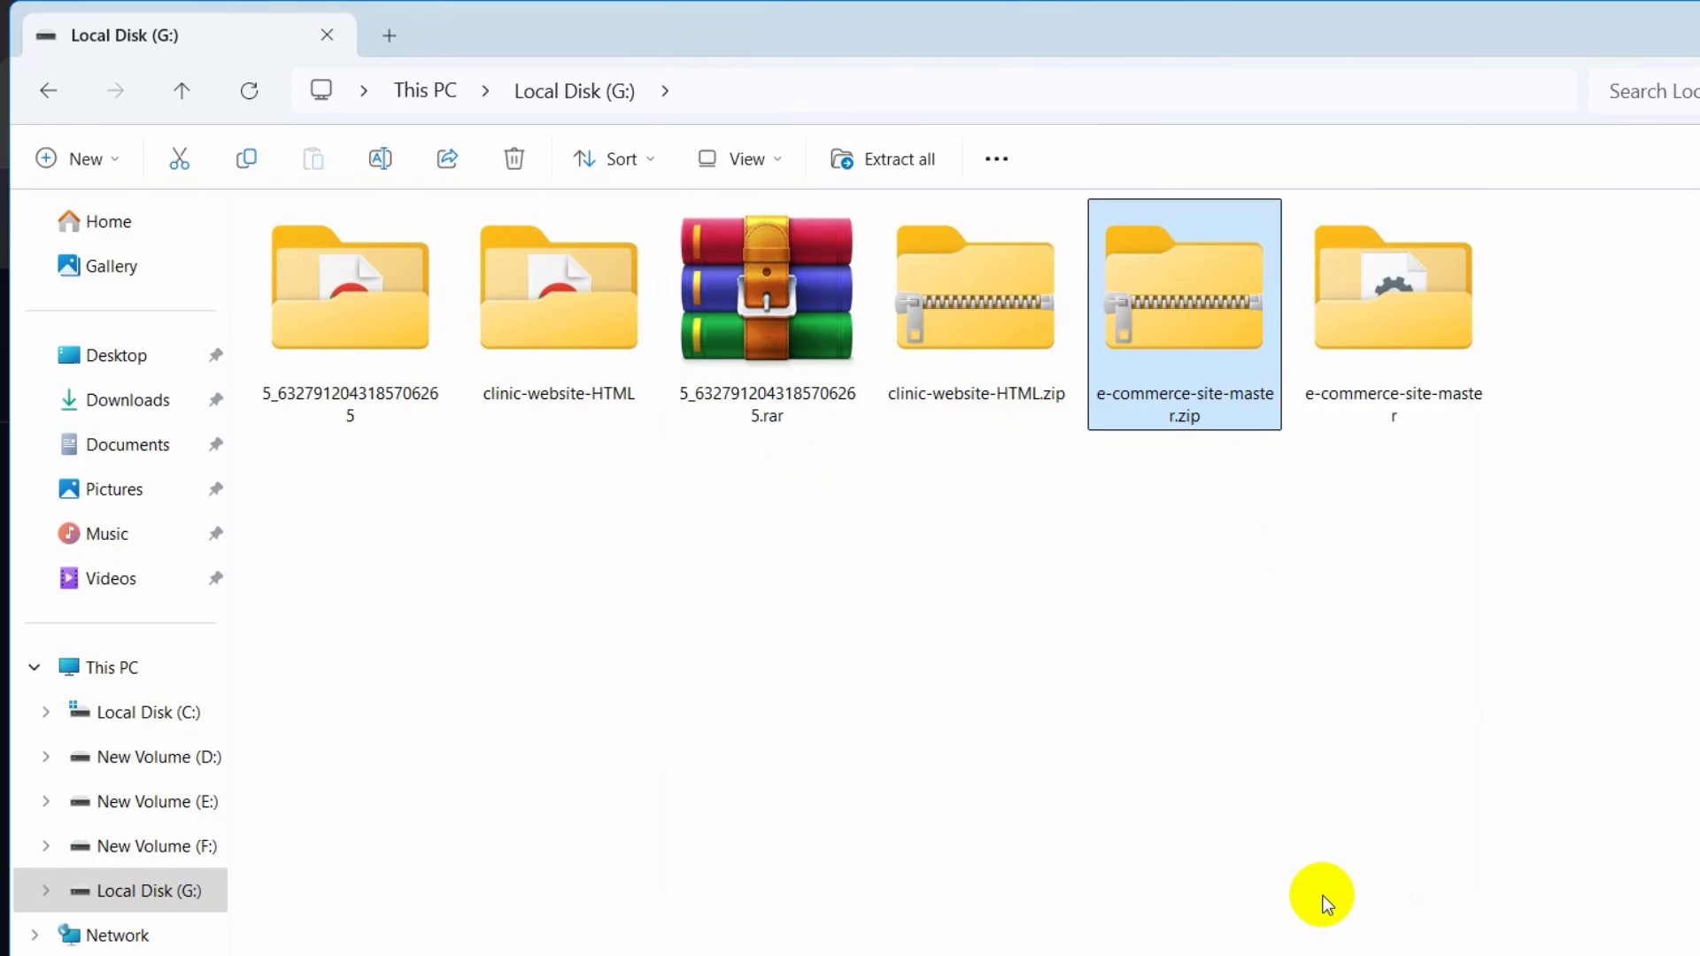
double_click(1380, 338)
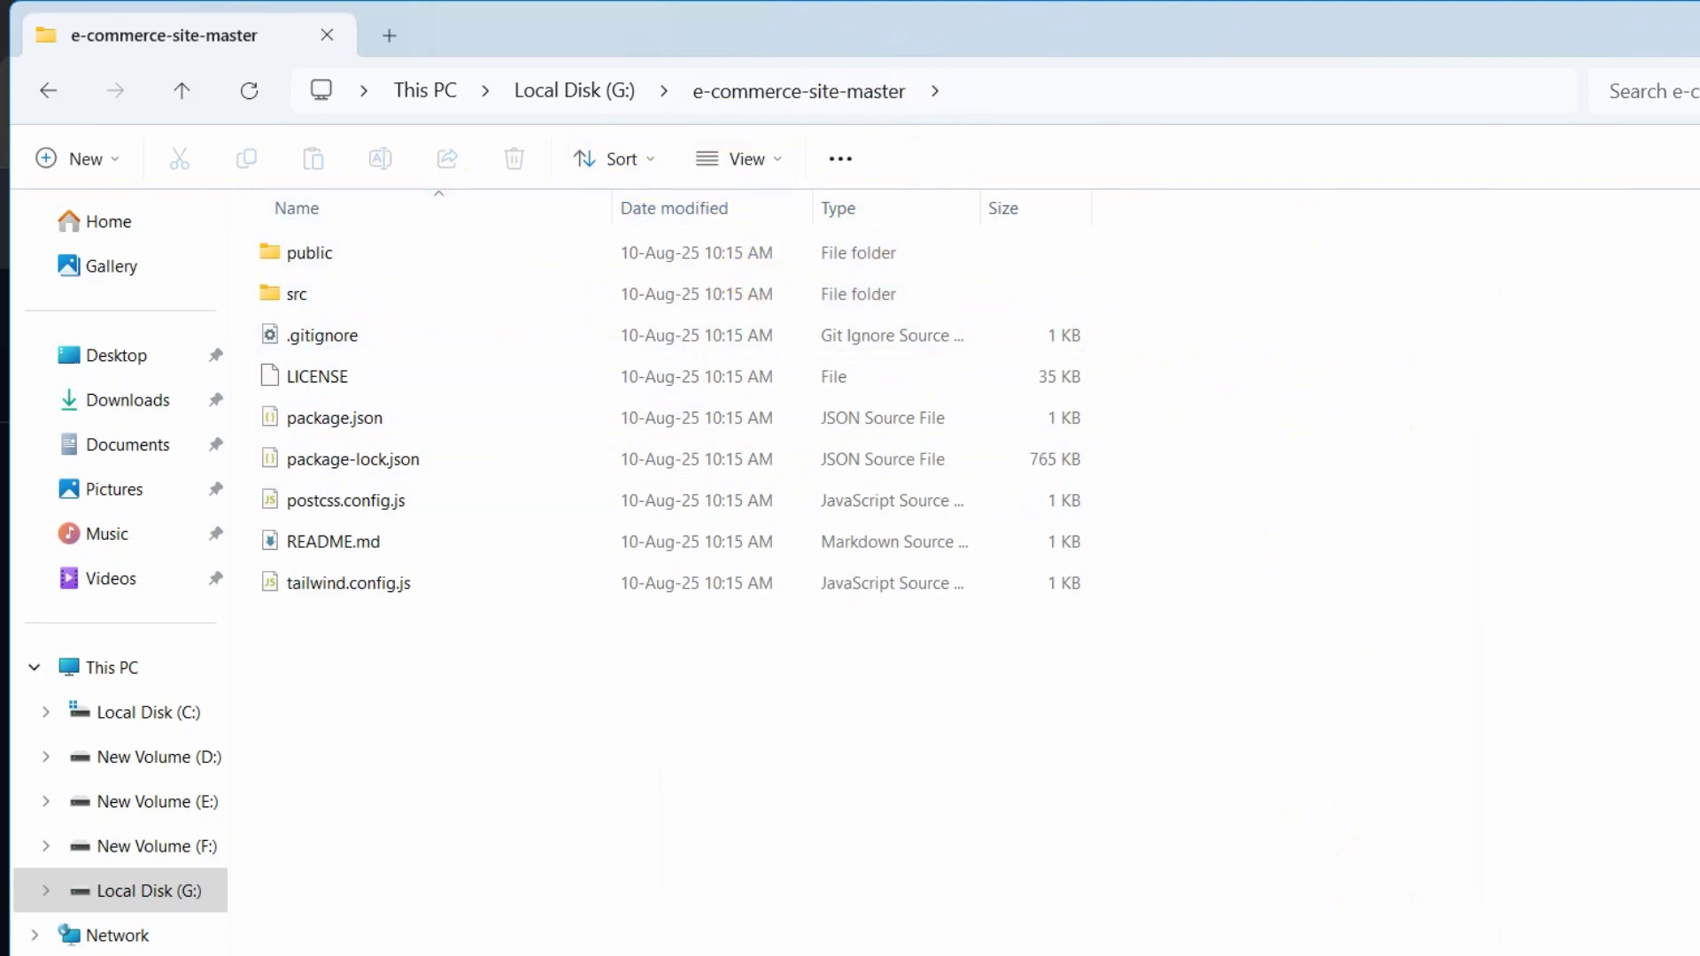
Search Google for 'node js' and open the nodejs.org homepage
key(alt+Tab)
click(390, 34)
text(n)
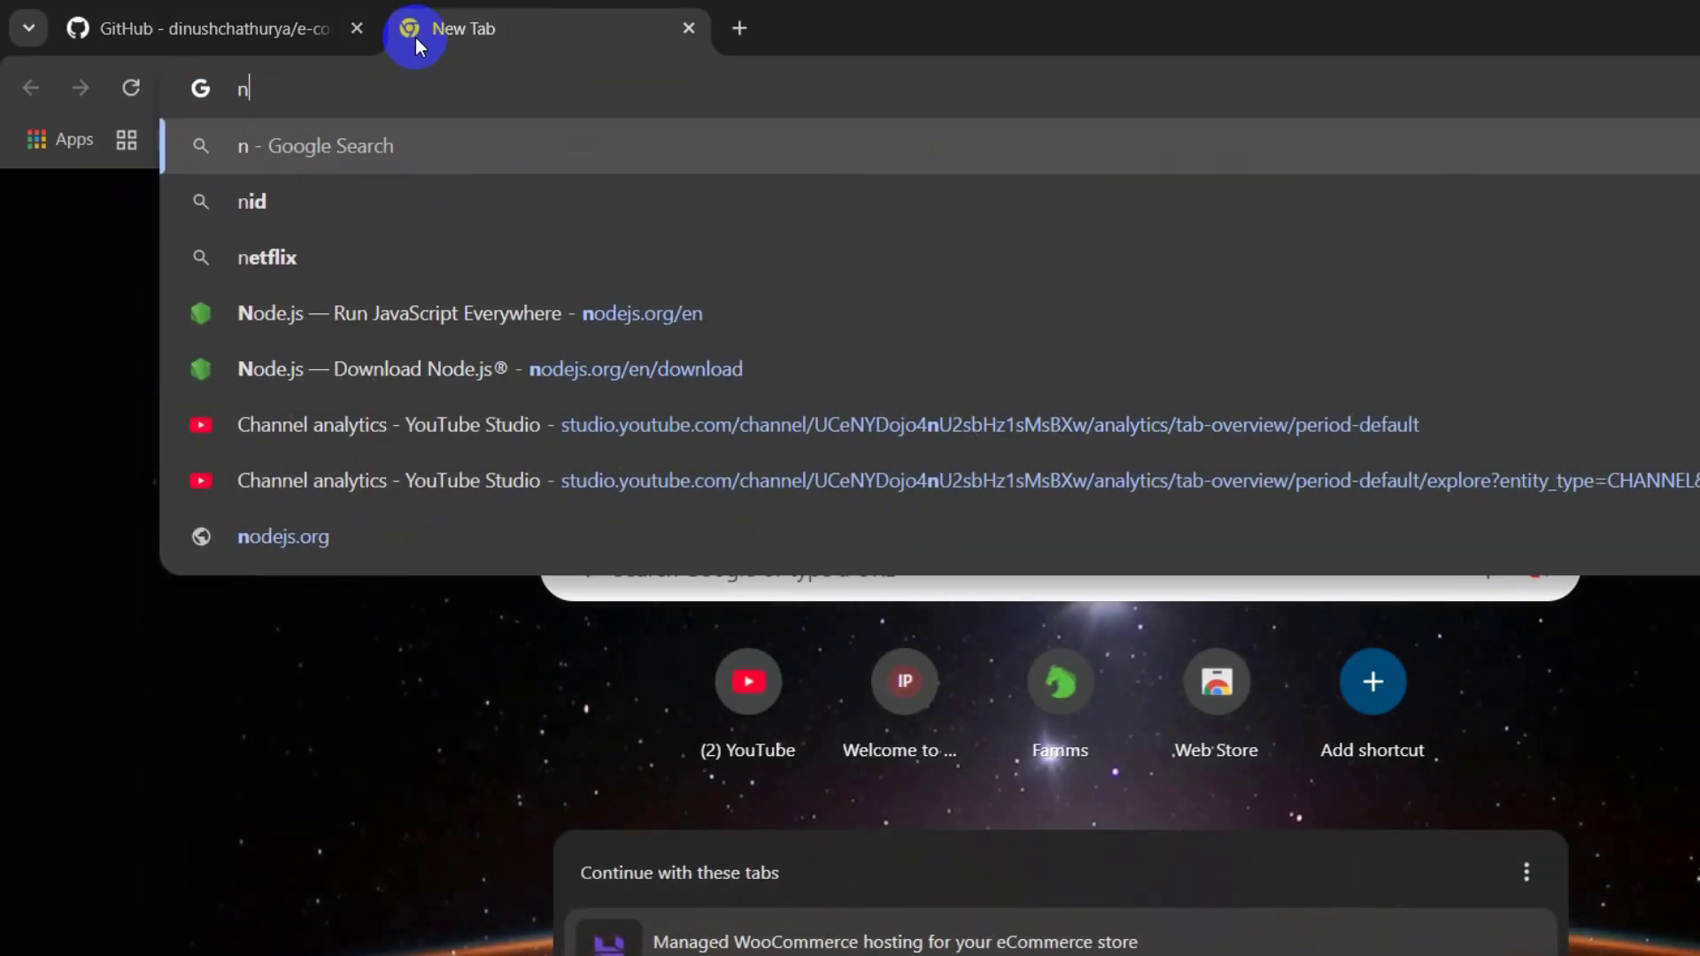
text(ode js)
key(Return)
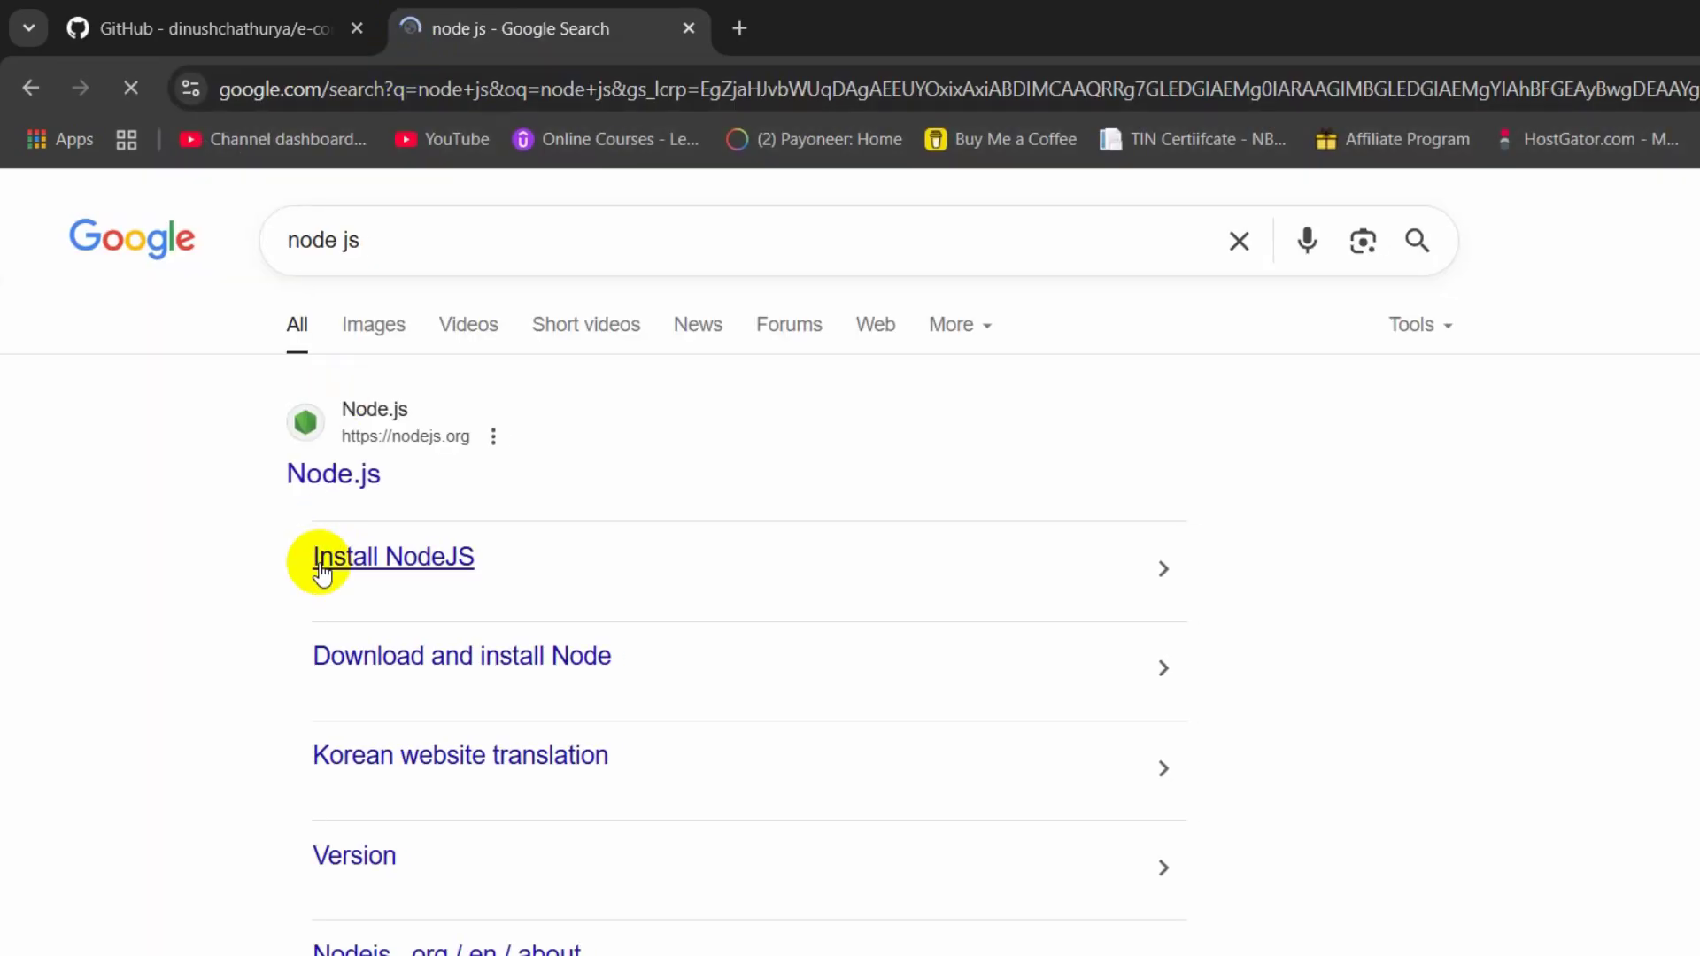
click(332, 473)
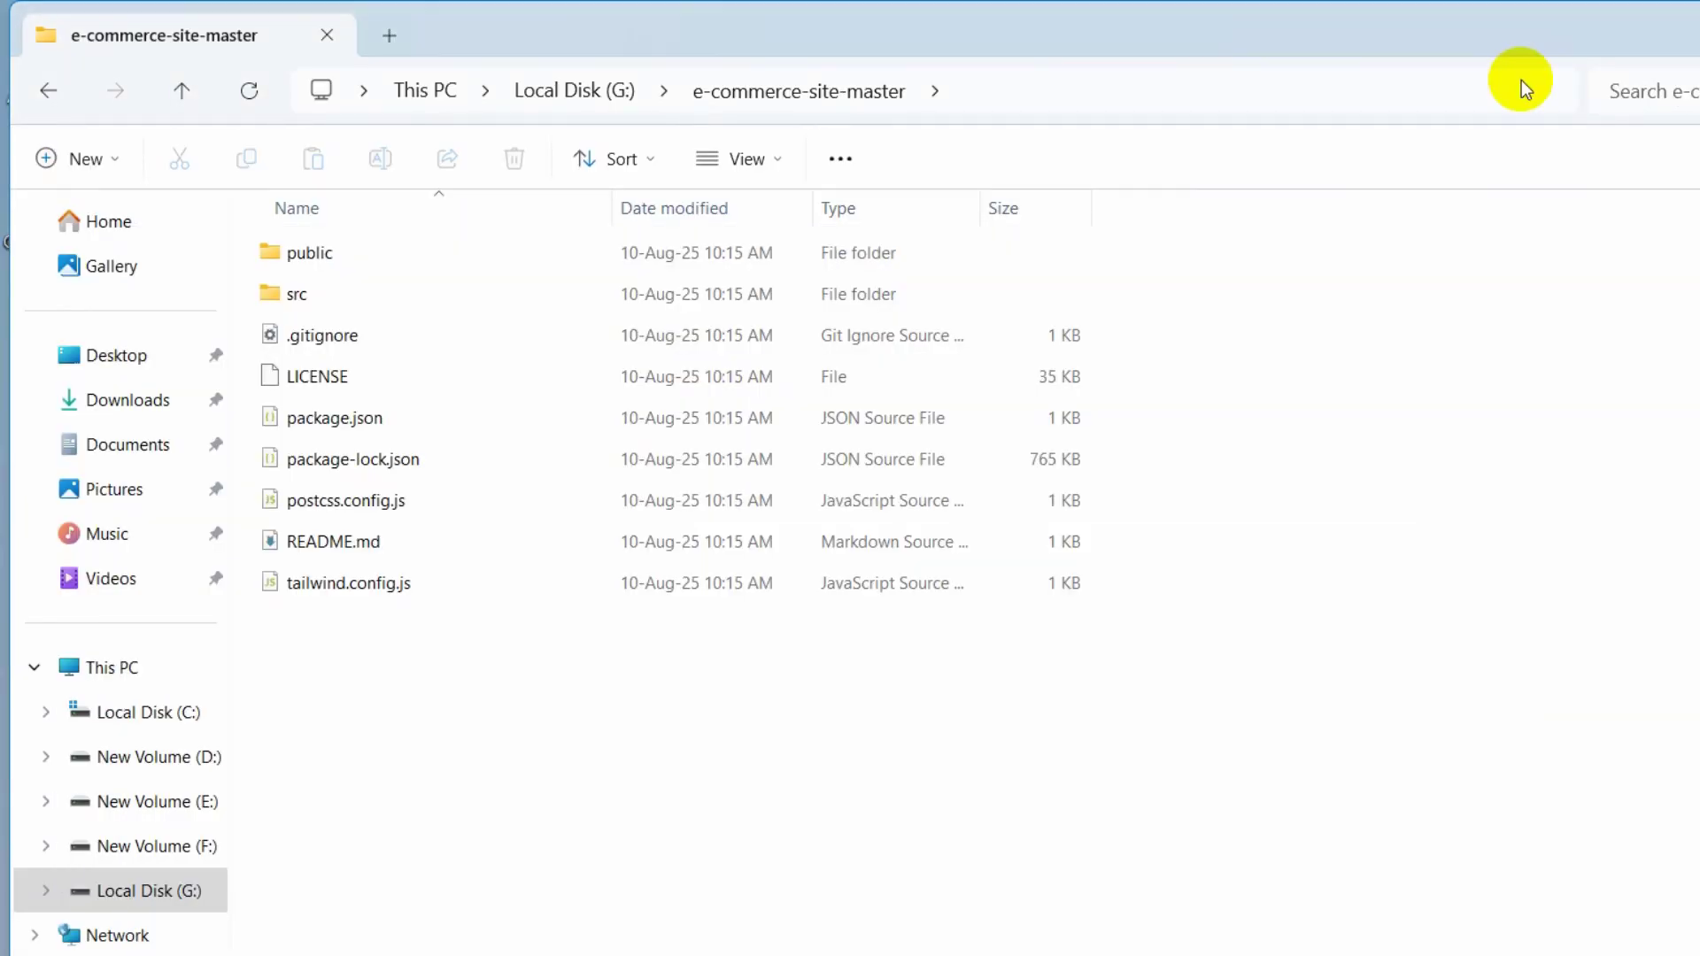
click(162, 923)
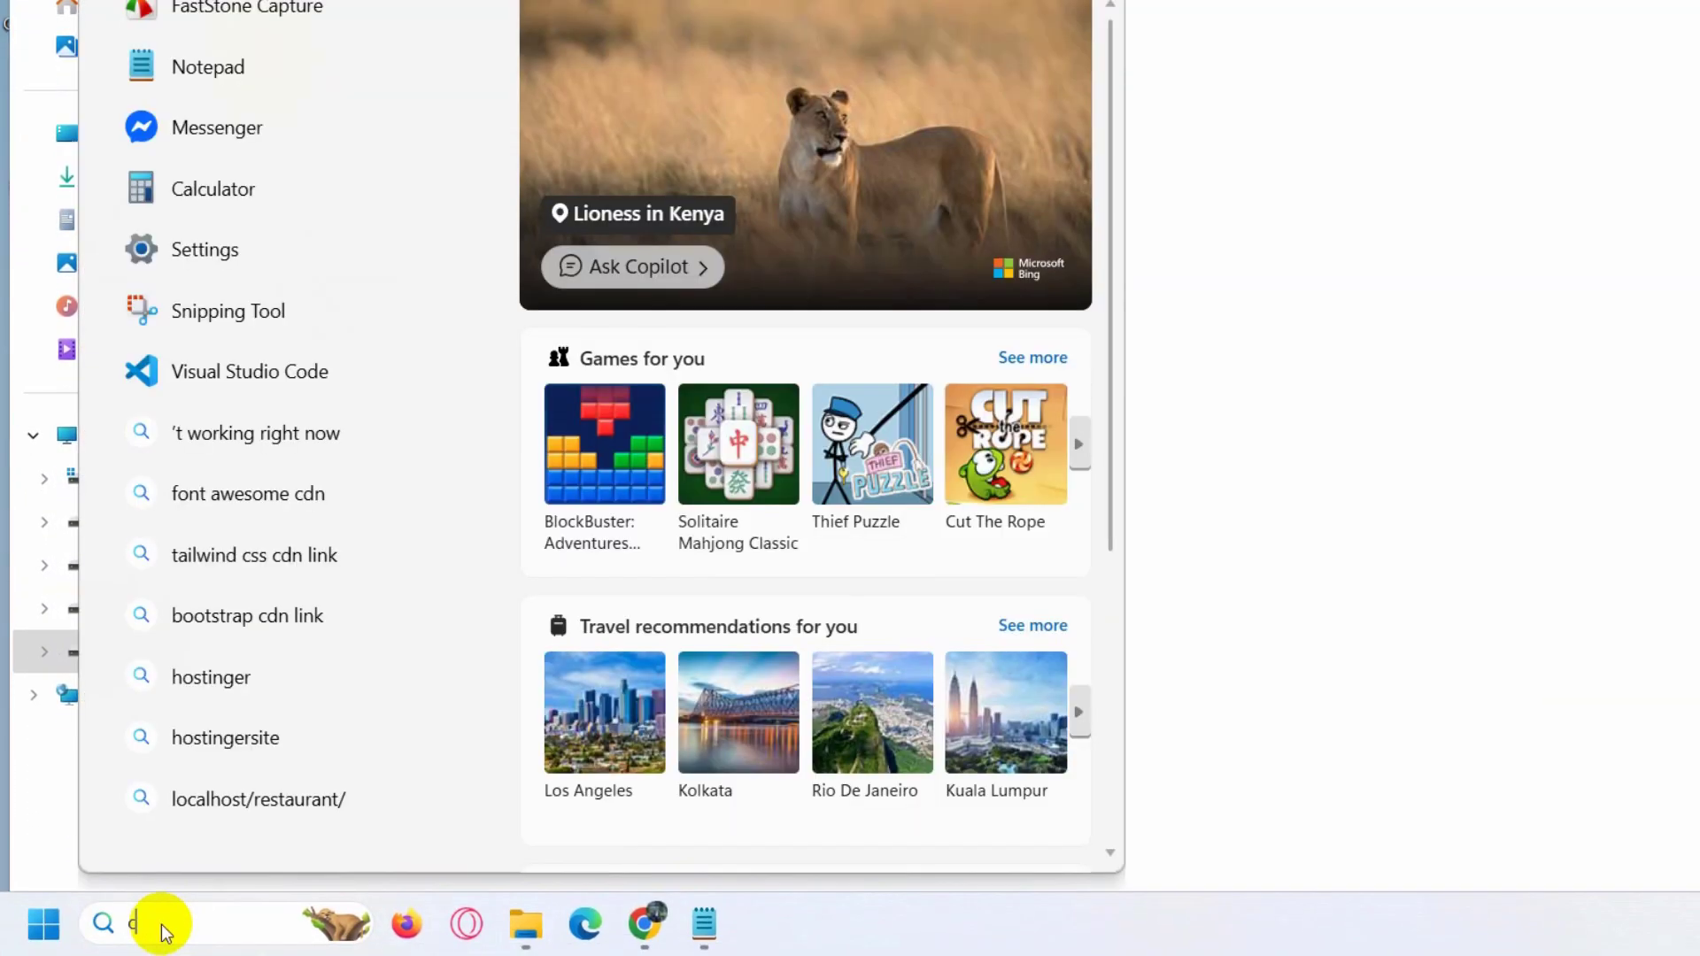
text(cmd)
key(Return)
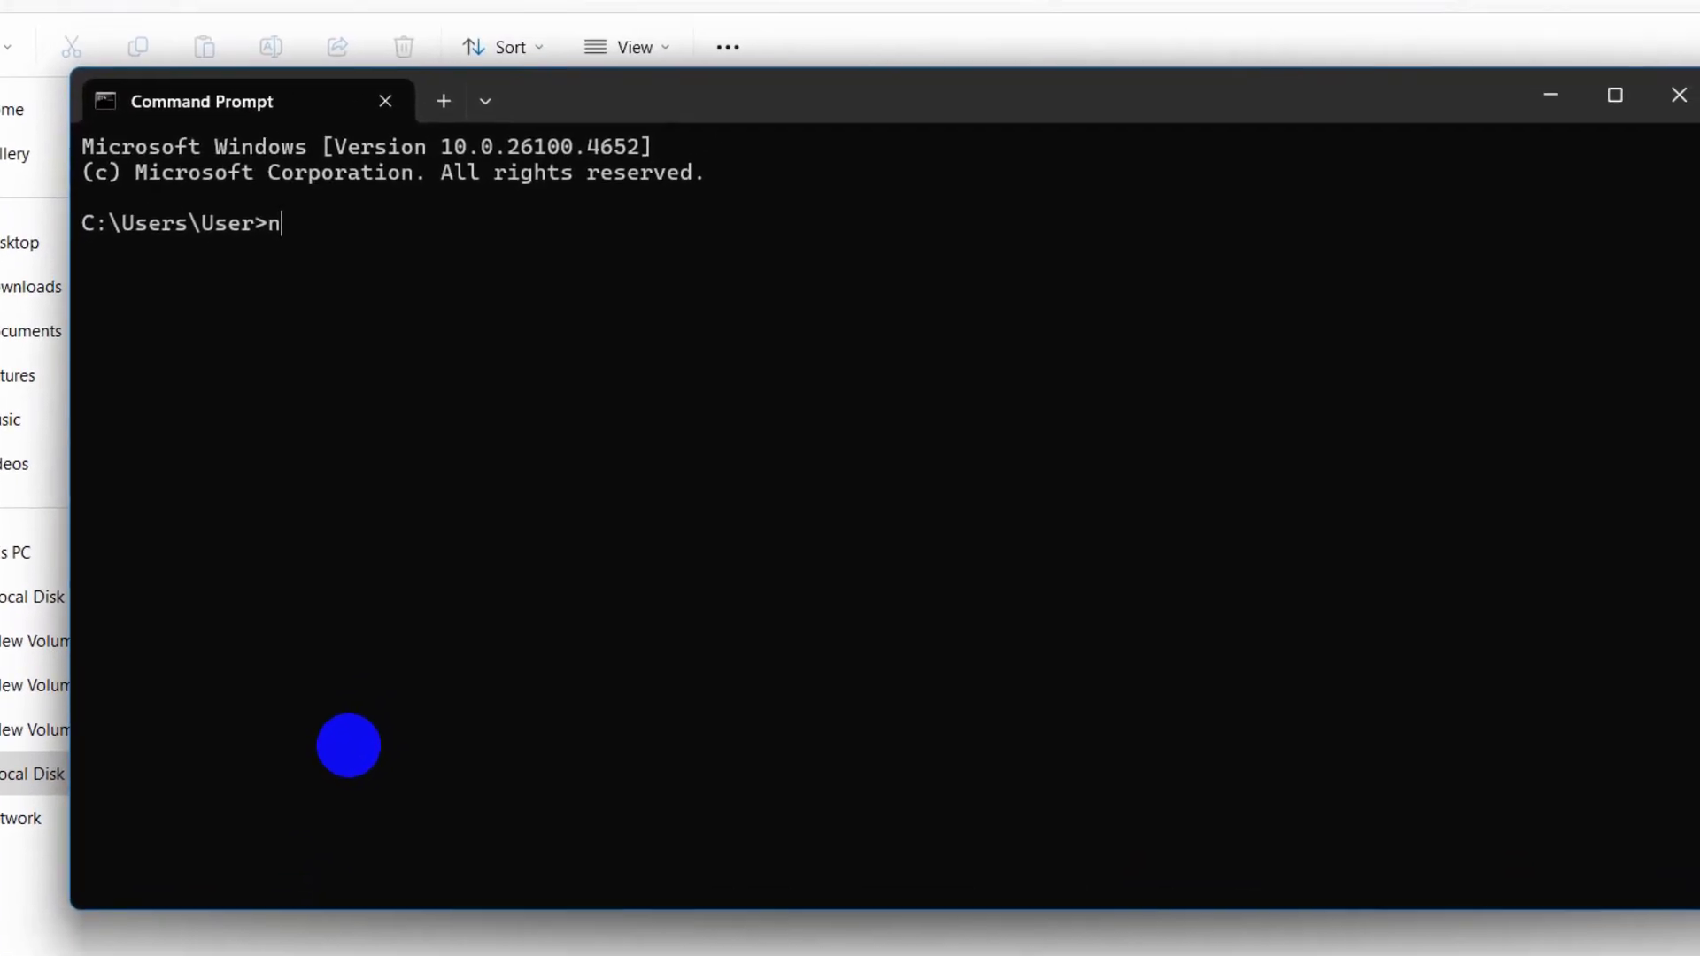
text(node -v)
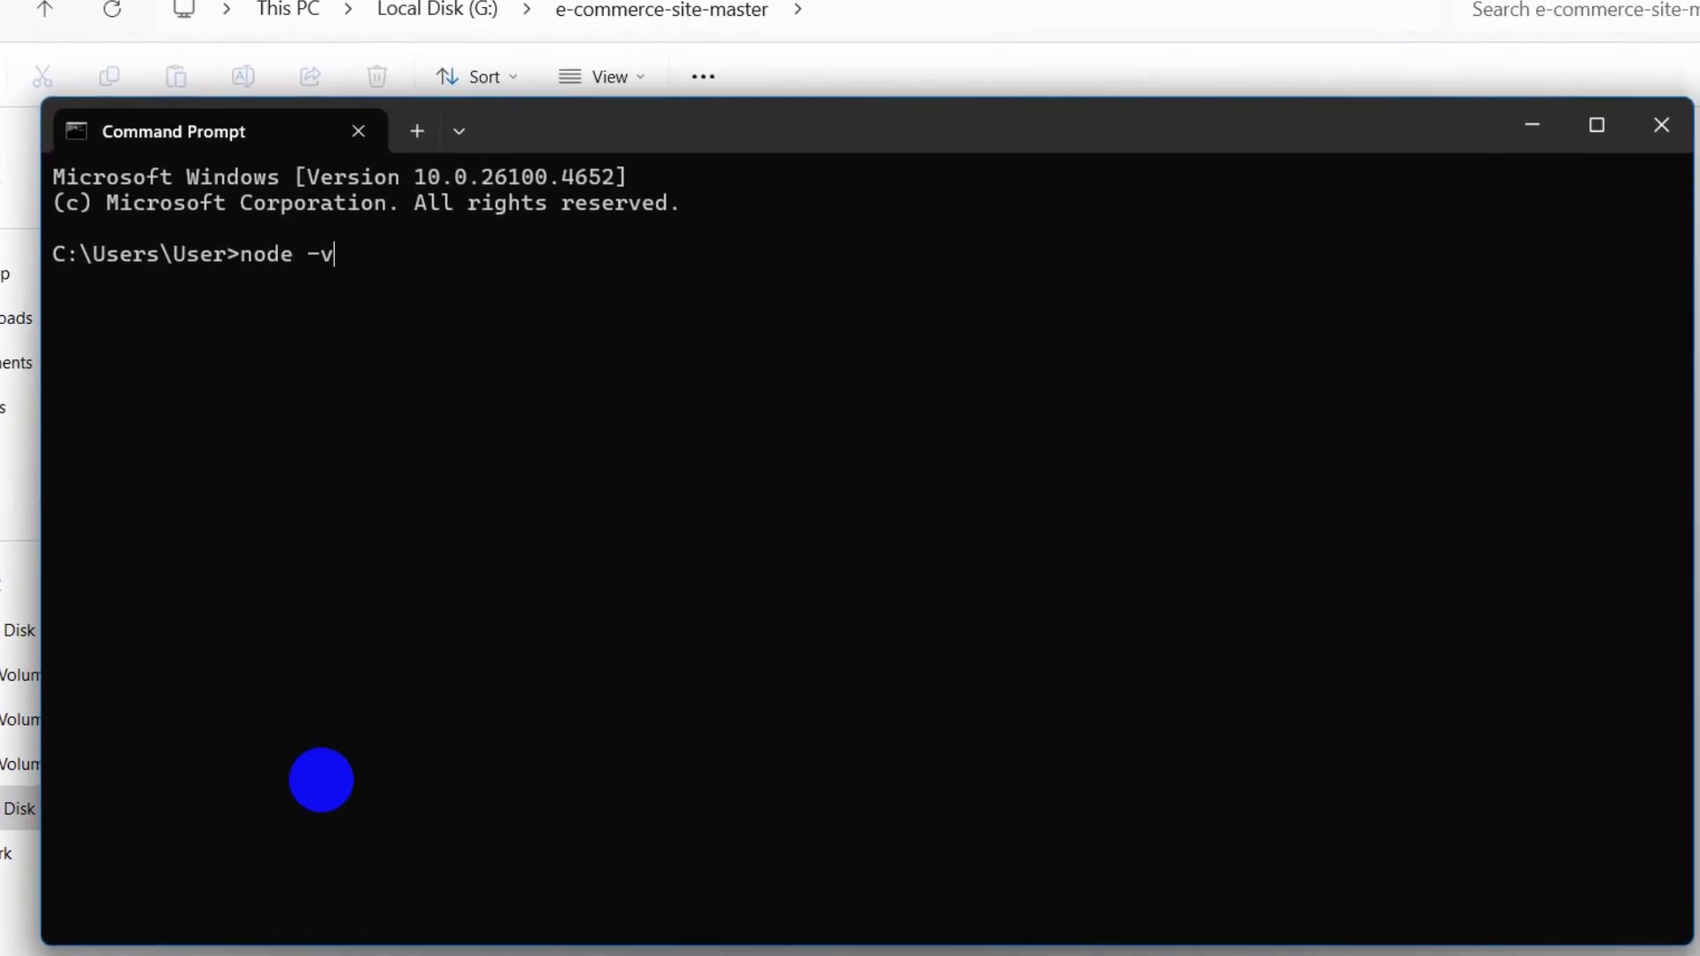
key(Return)
click(322, 782)
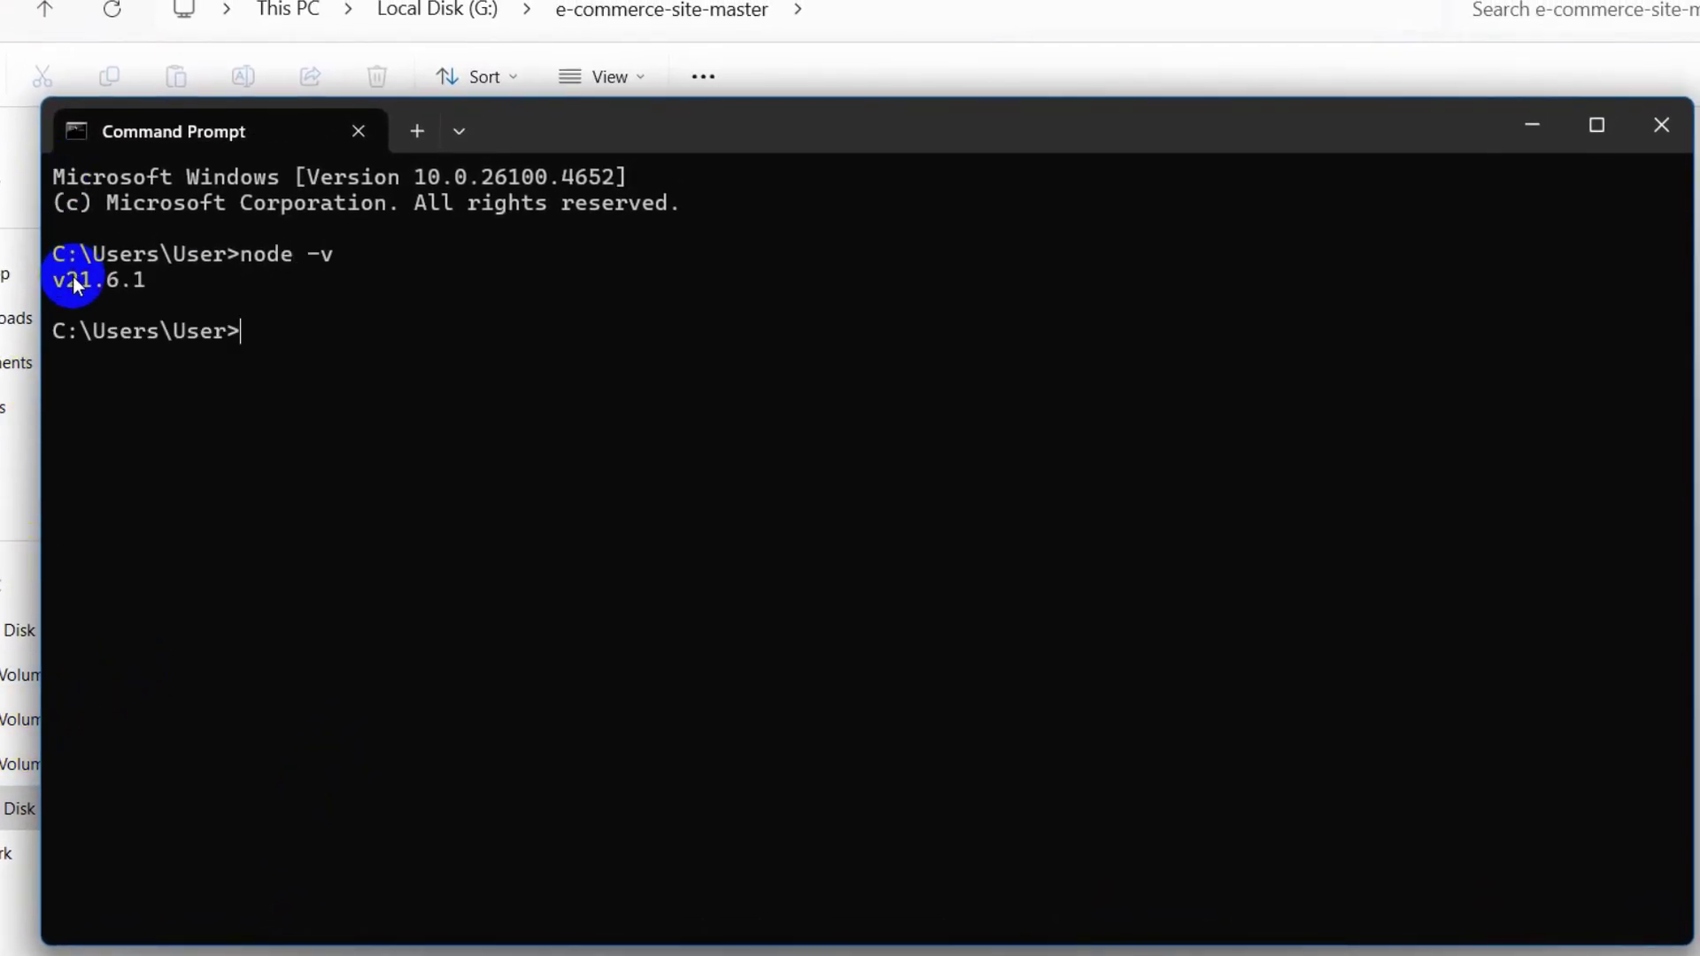
drag(57, 281, 232, 282)
click(255, 330)
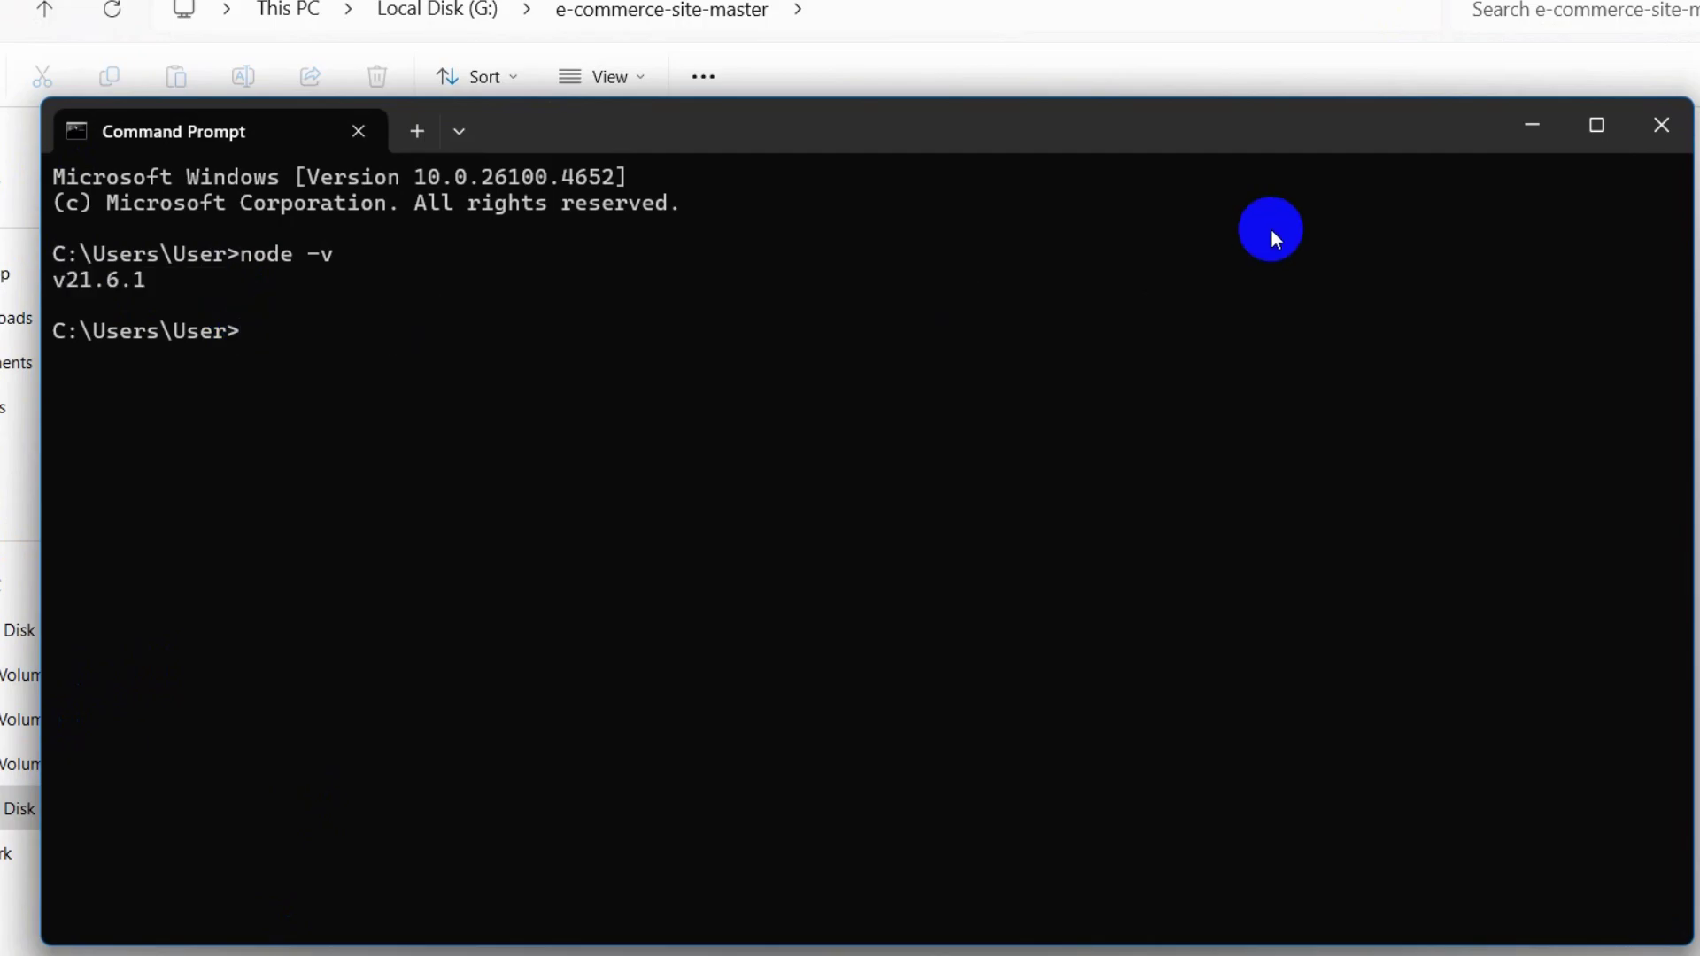
click(1659, 129)
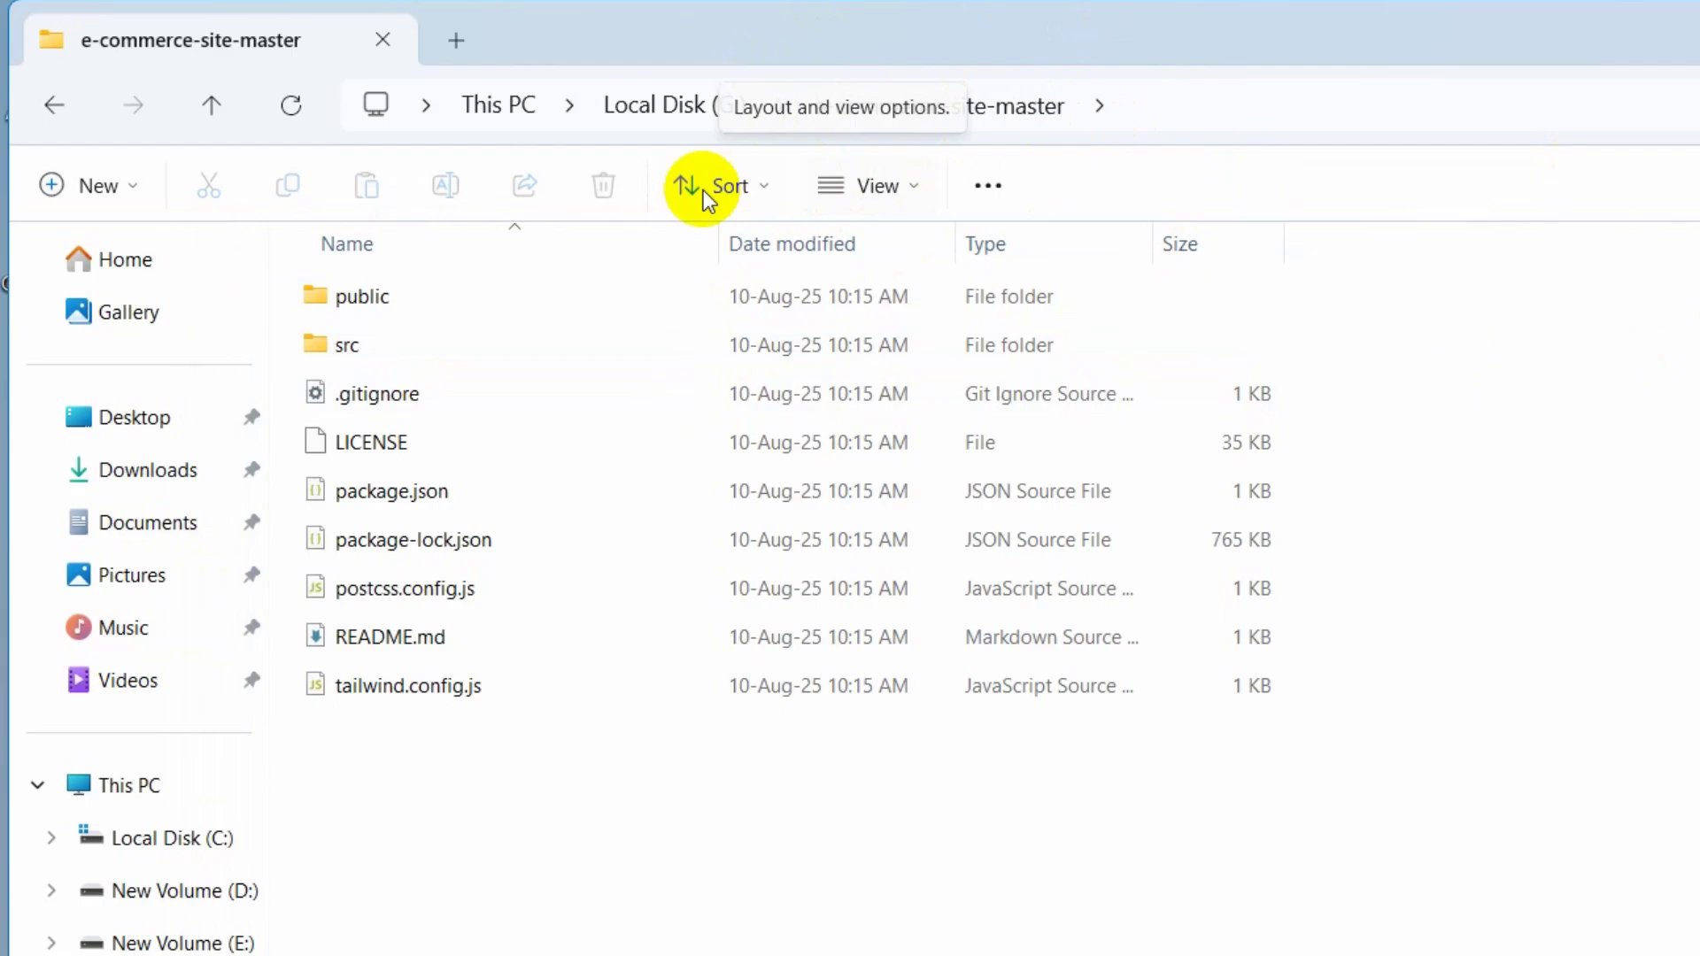
Open a Command Prompt in G:\e-commerce-site-master with cmd in the address bar
click(1153, 110)
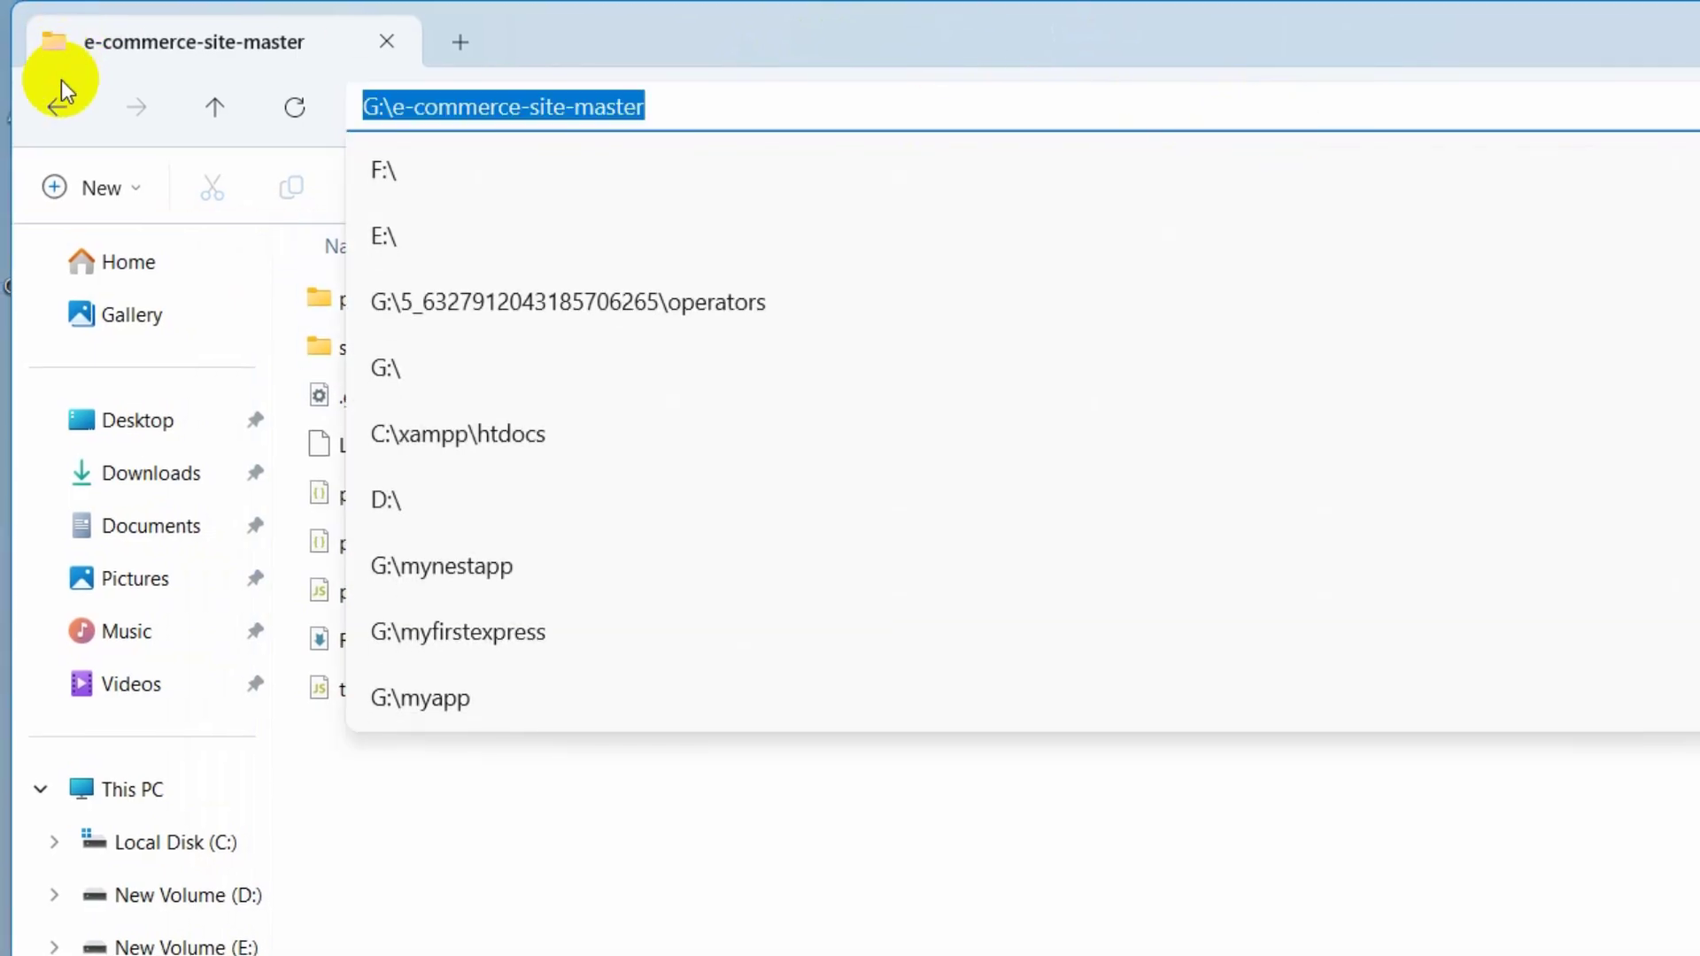
click(62, 103)
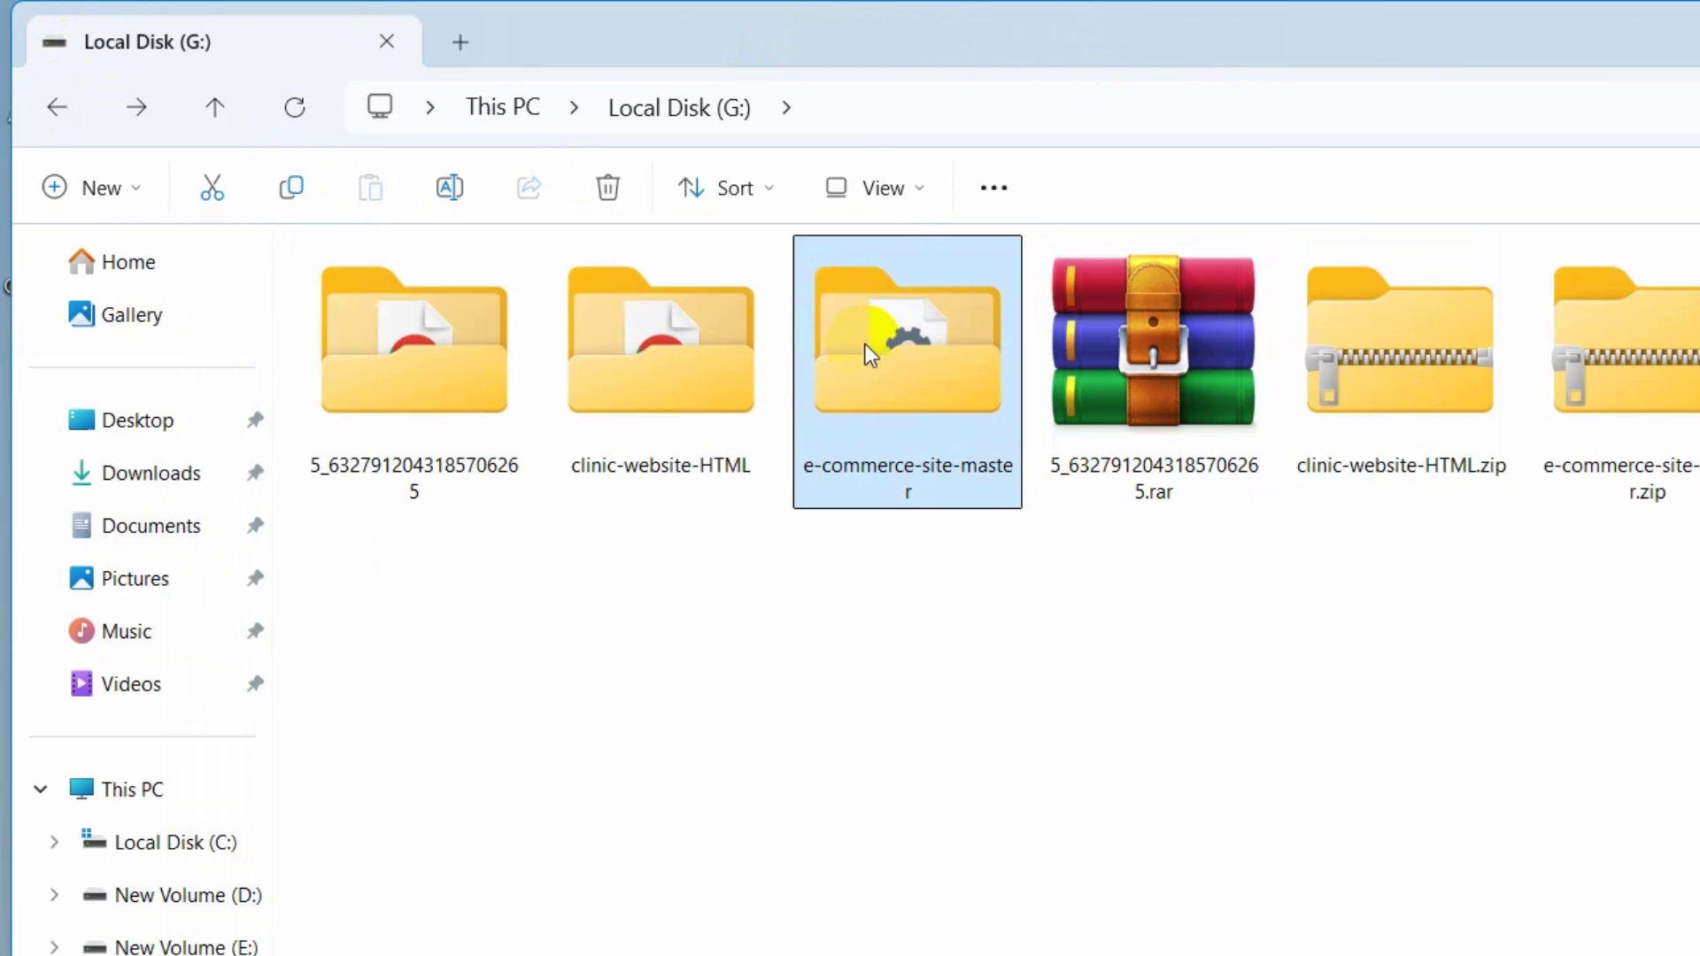
double_click(864, 345)
click(1173, 122)
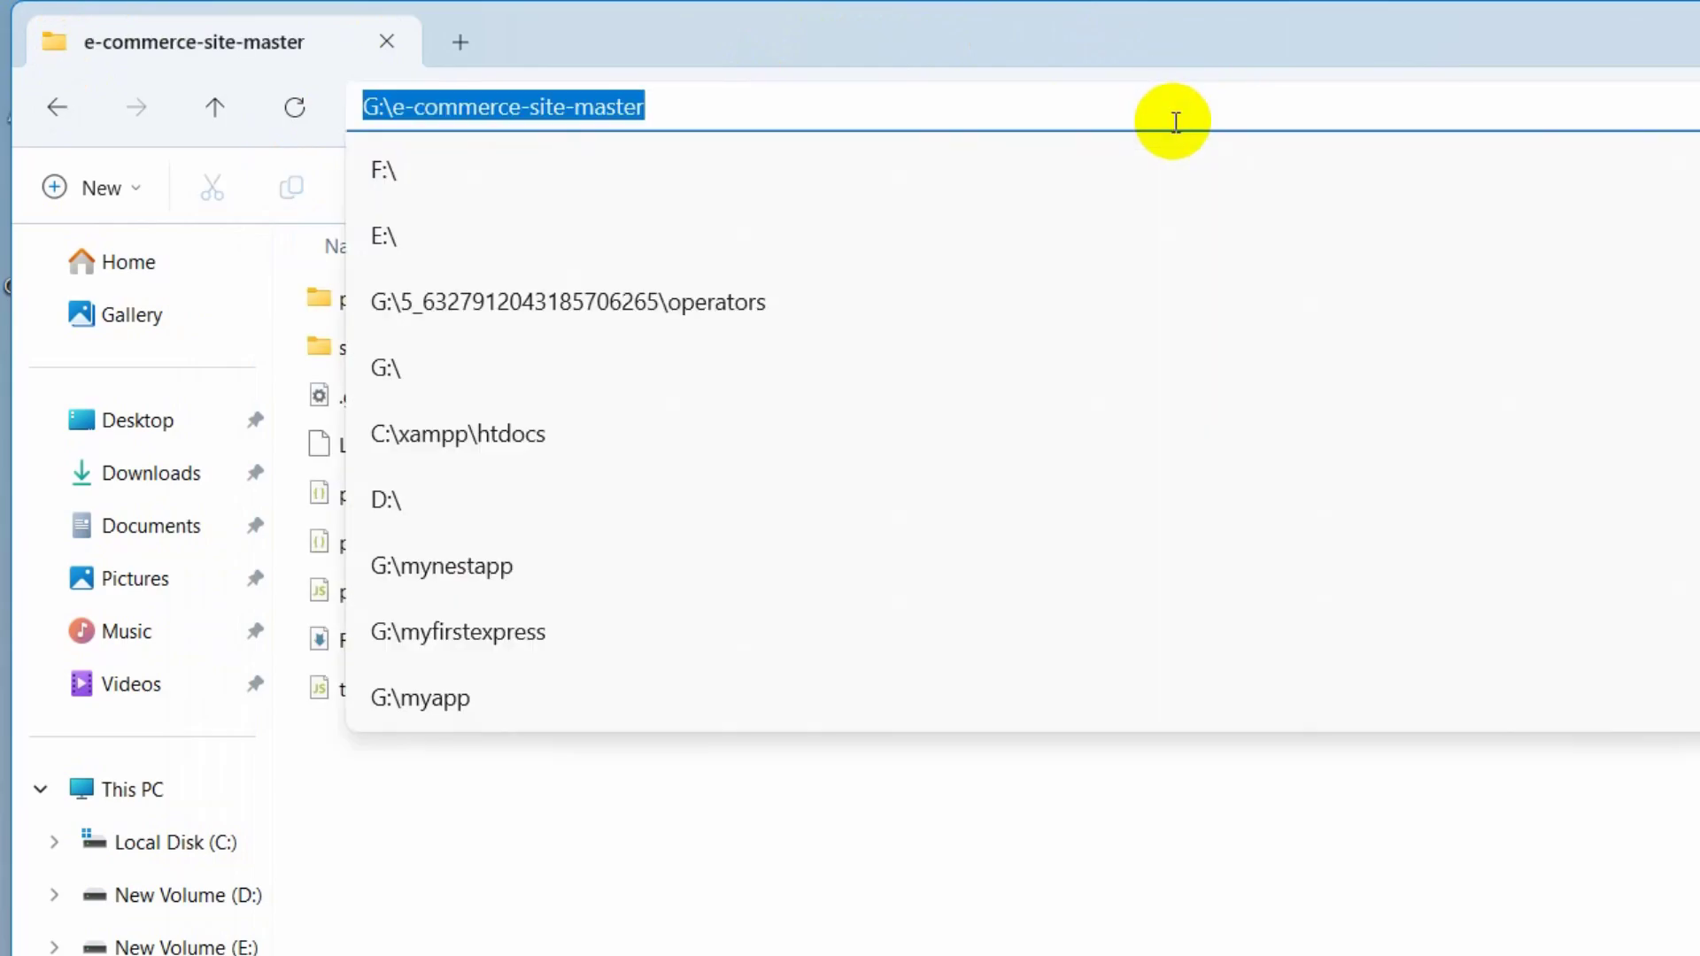
text(cmd)
key(Return)
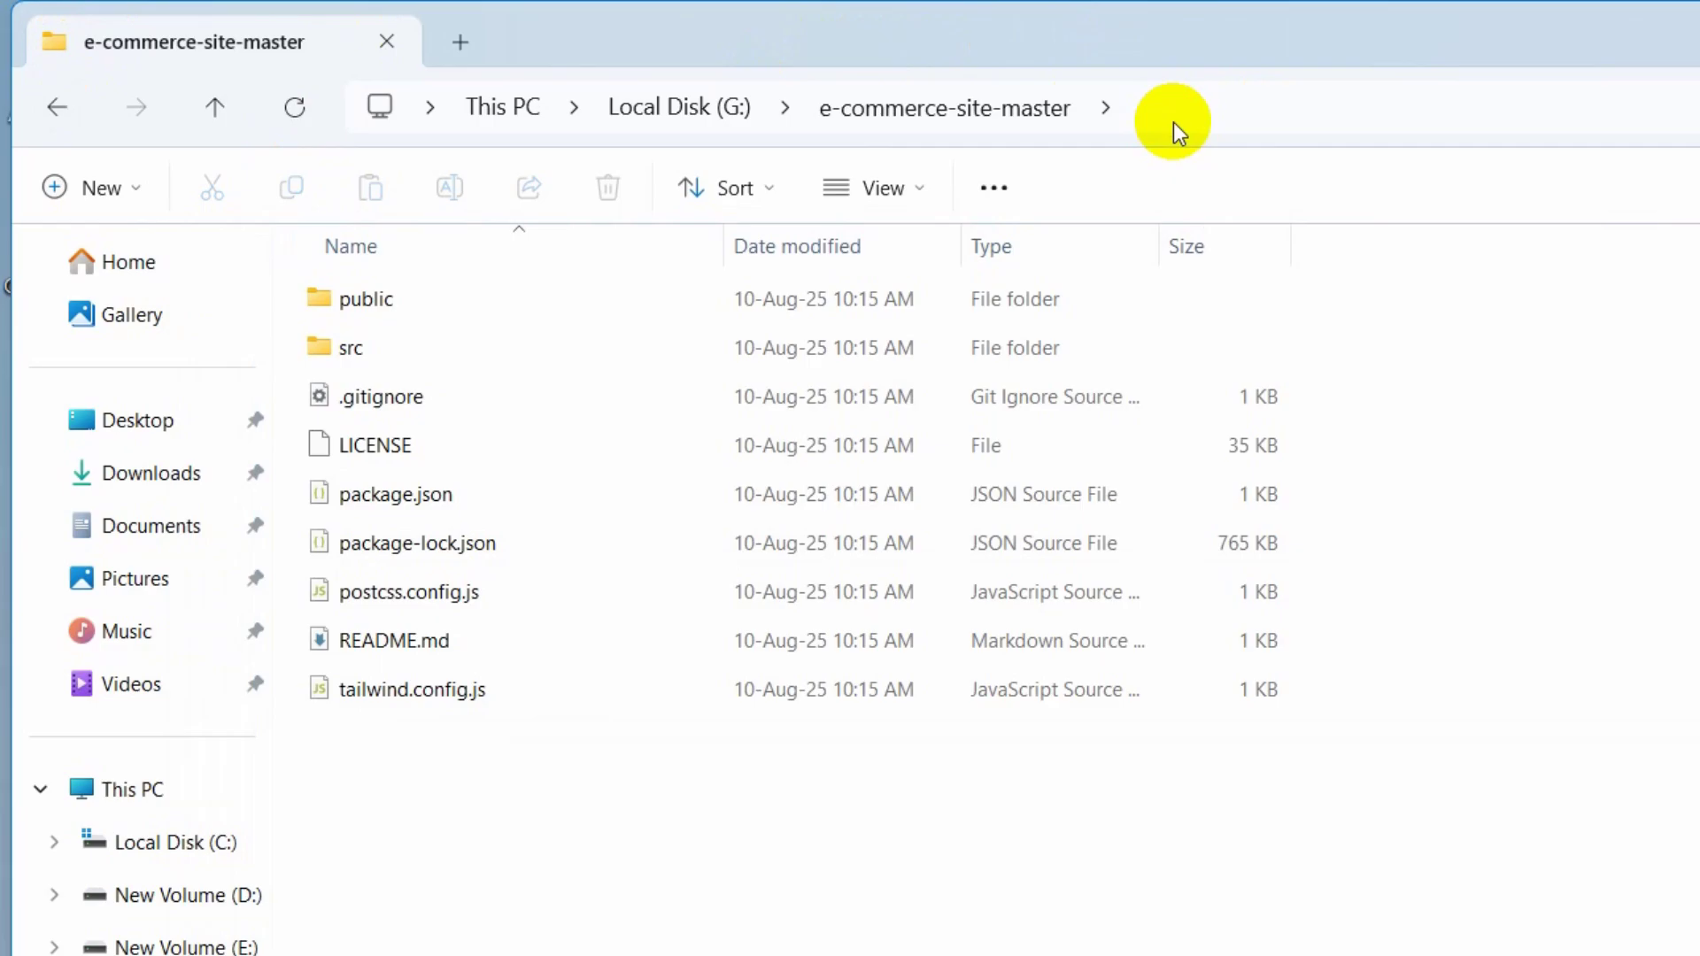
Move the Command Prompt window and have 'npm install' typed at the prompt
drag(1316, 319, 1396, 255)
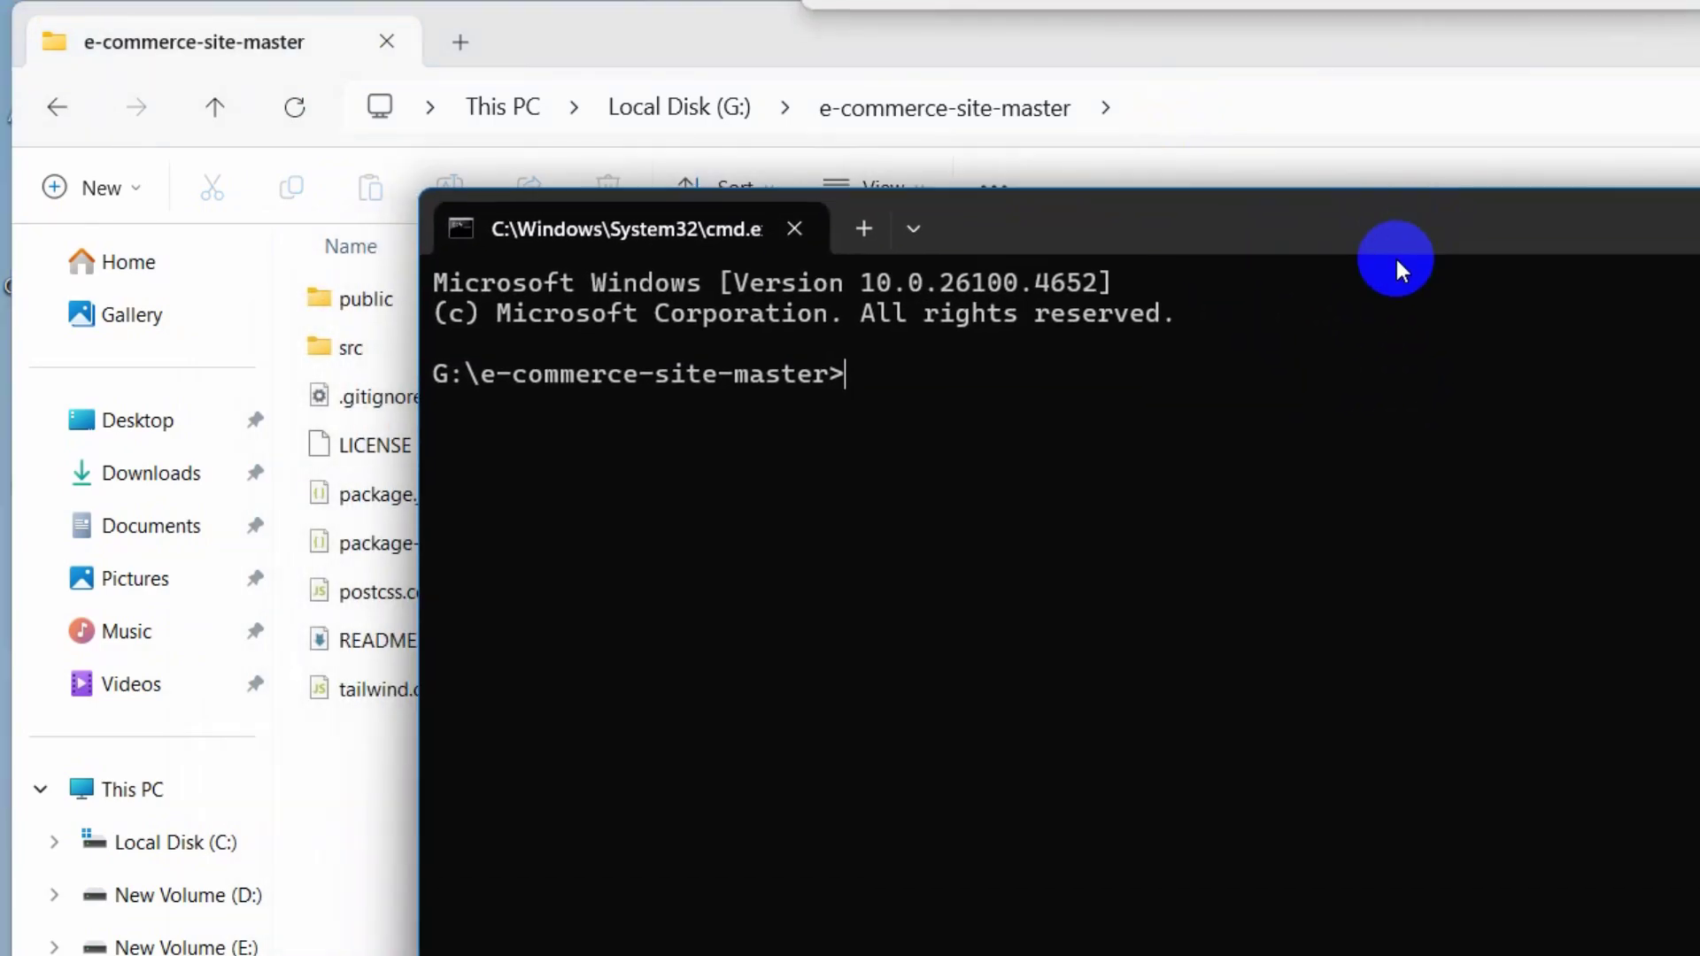
scroll(1120, 550, up, 3)
text(n)
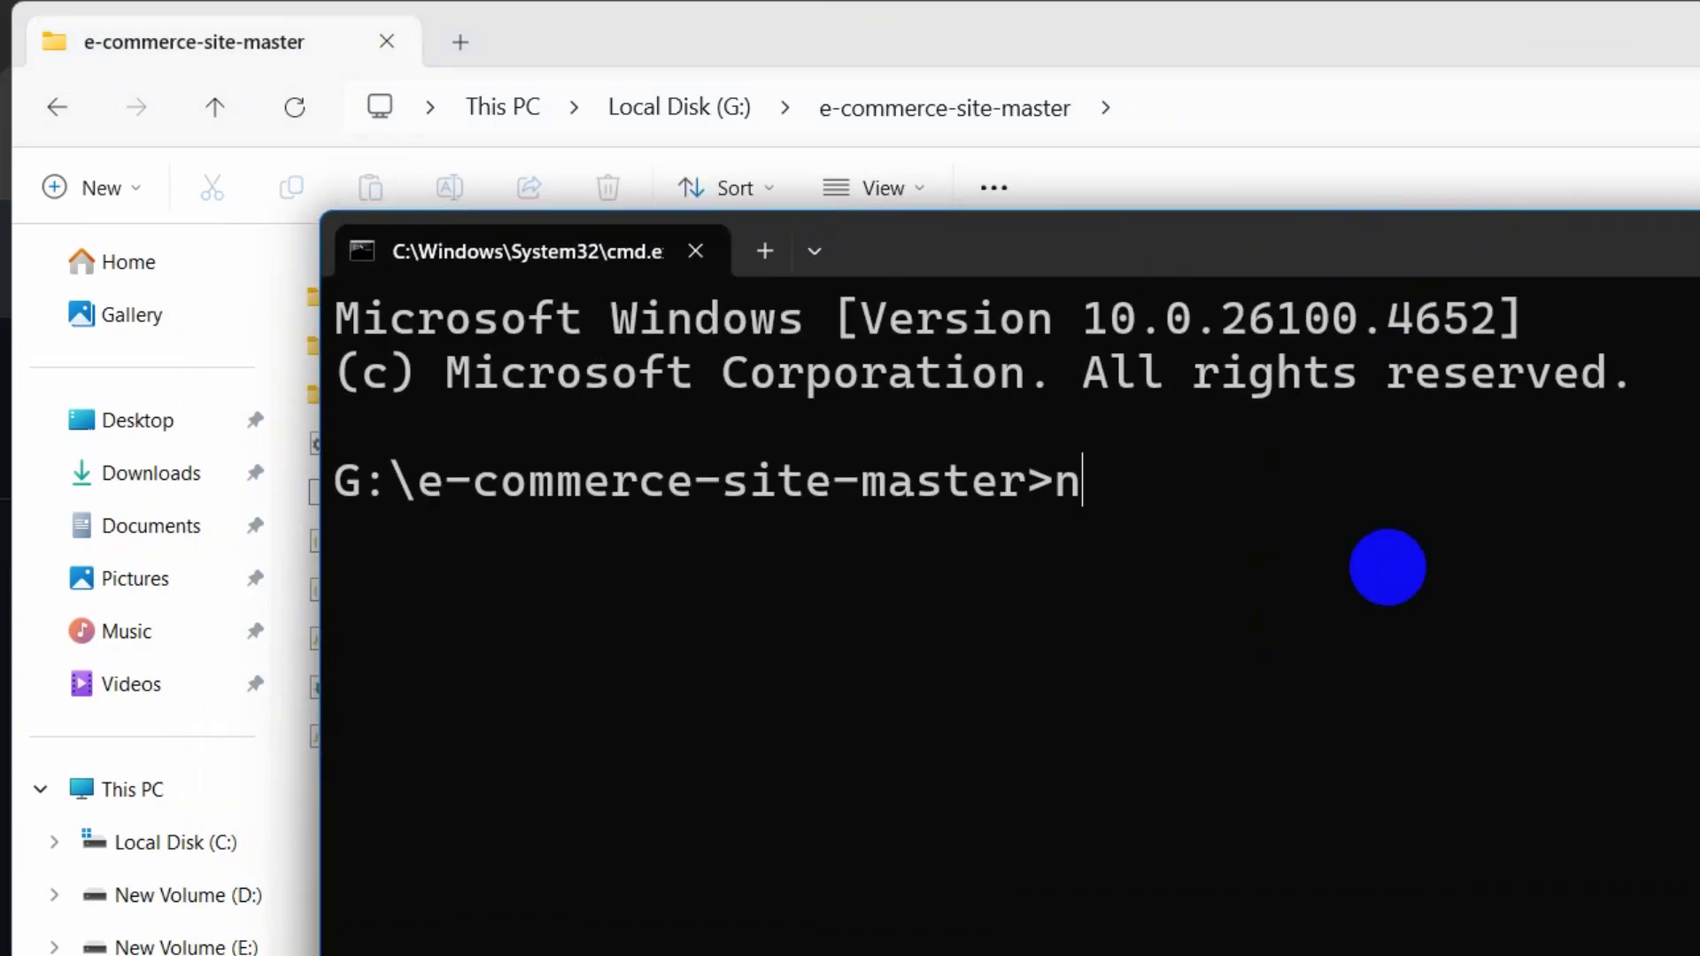
text(pm ins)
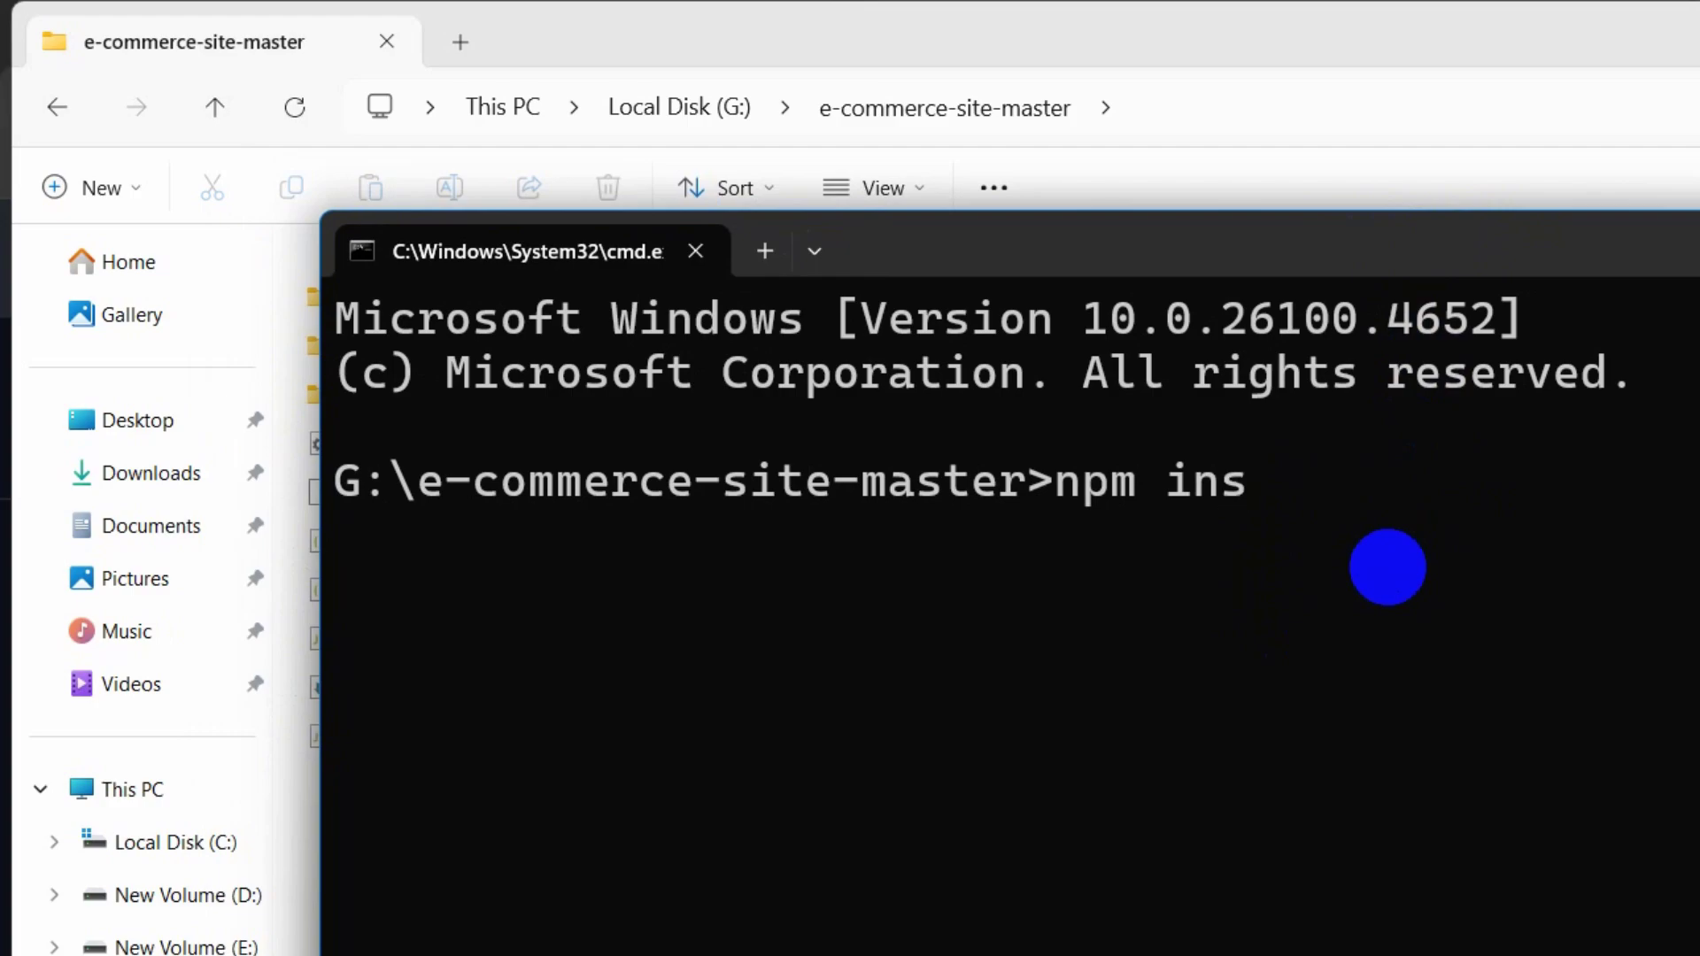
text(tall)
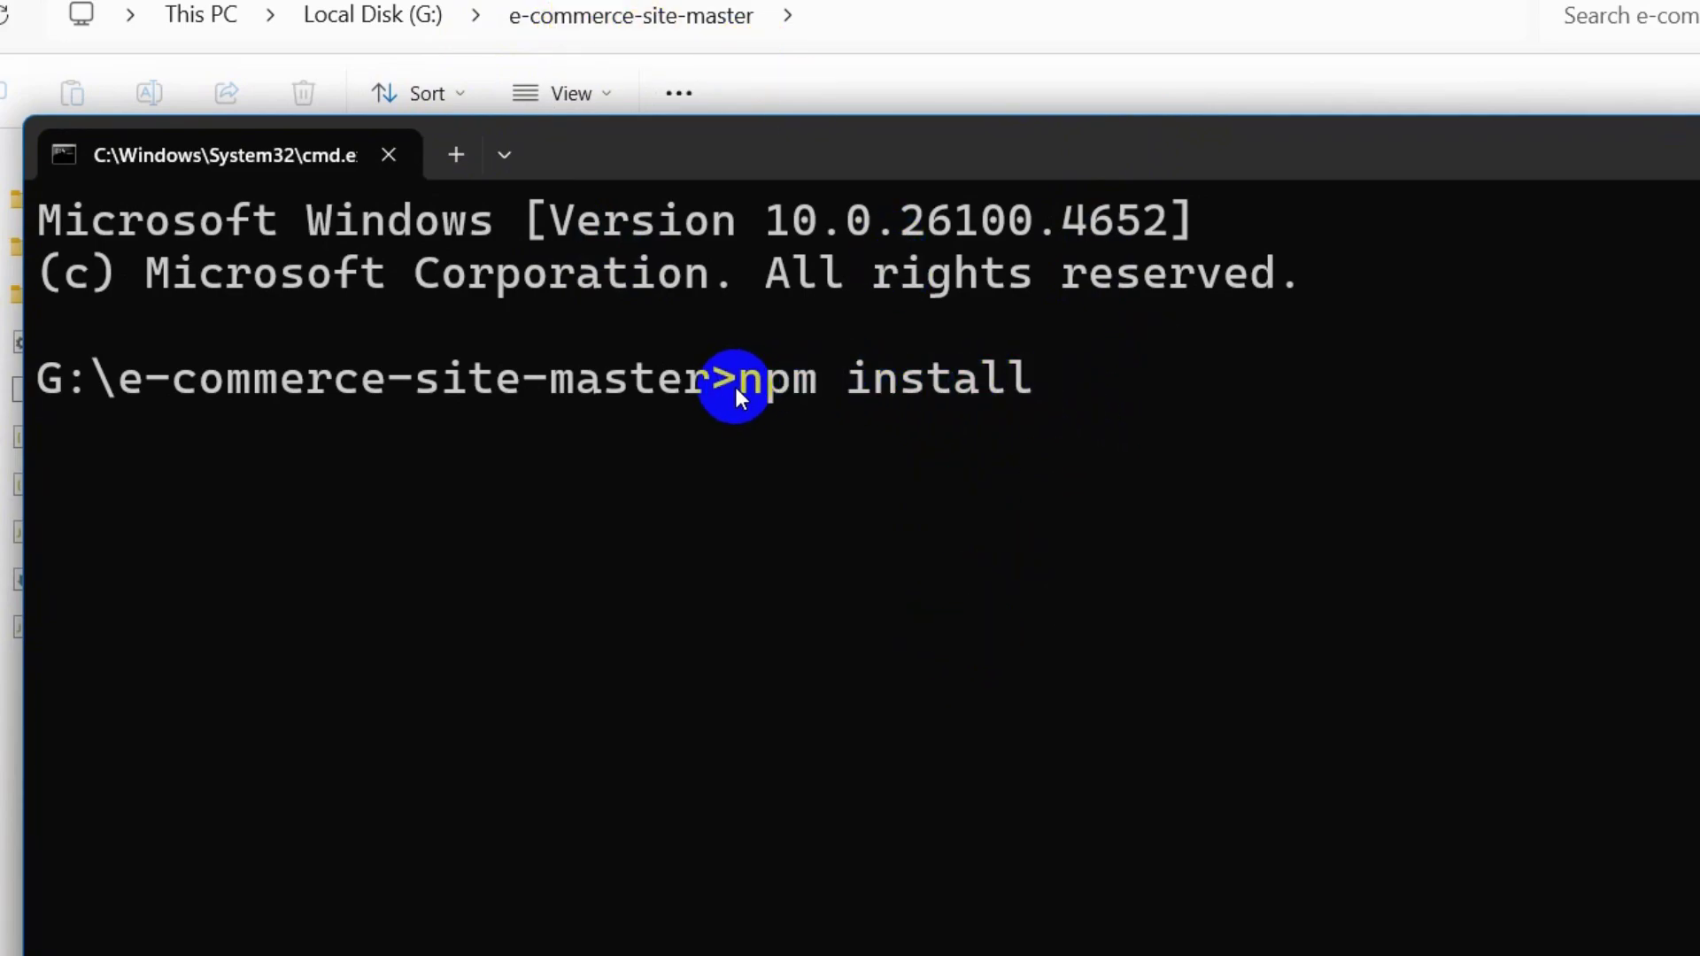
drag(717, 378, 1030, 378)
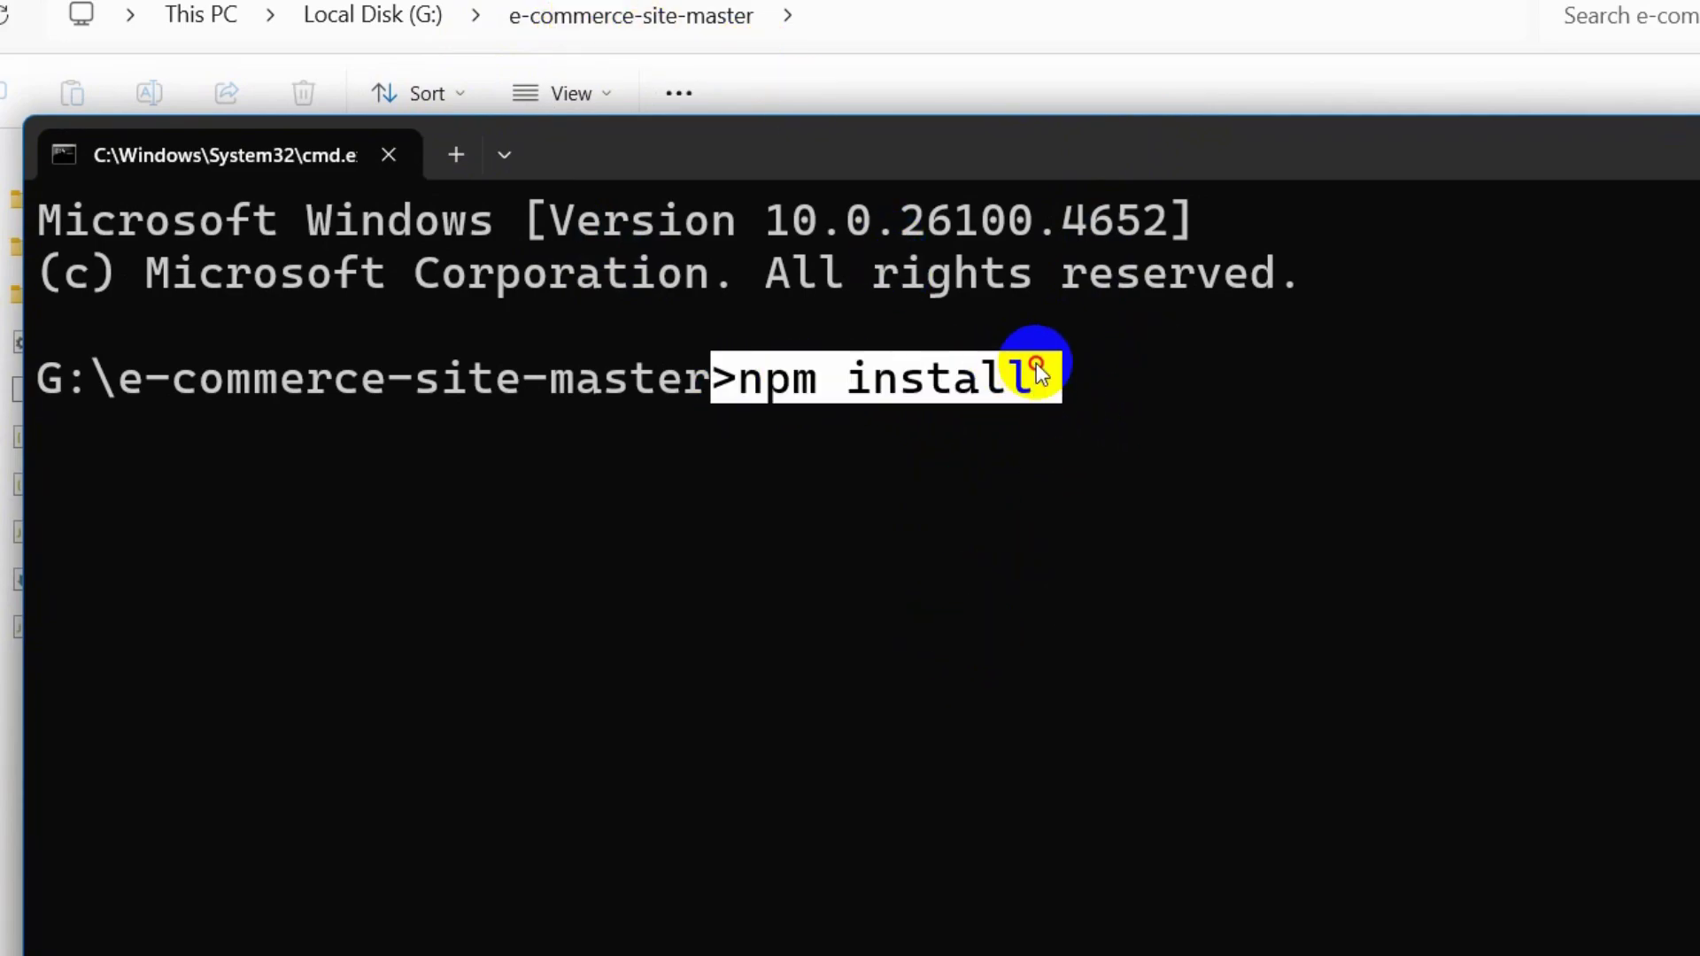
click(1085, 376)
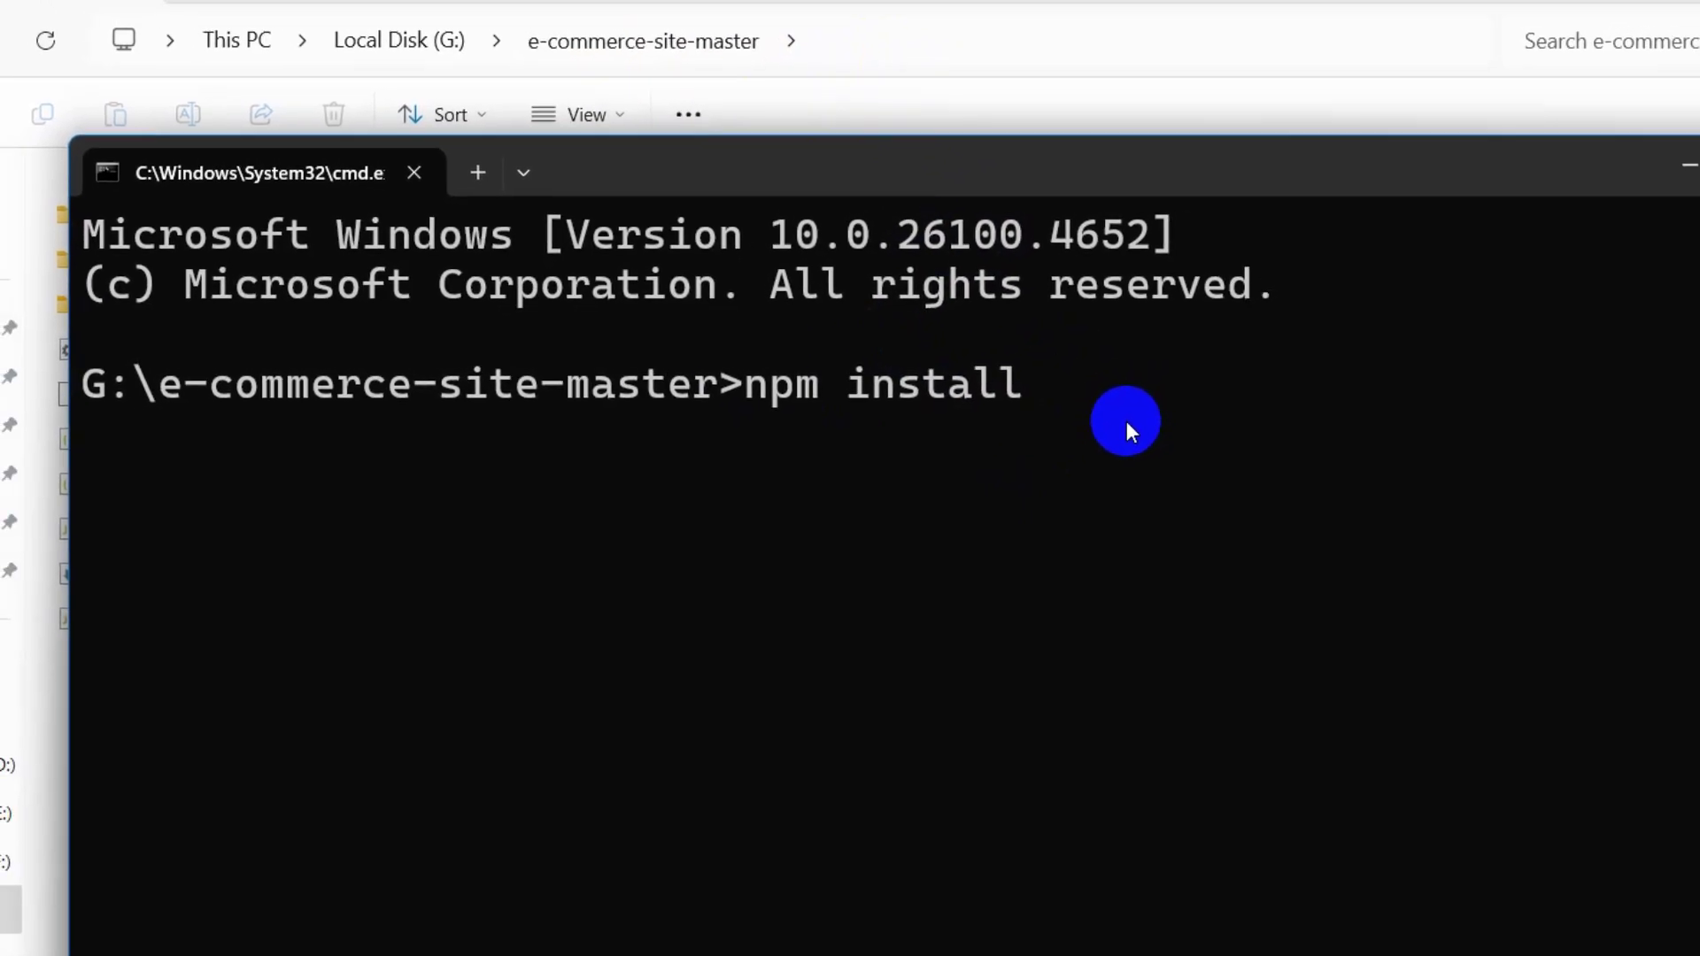
text(react-sc)
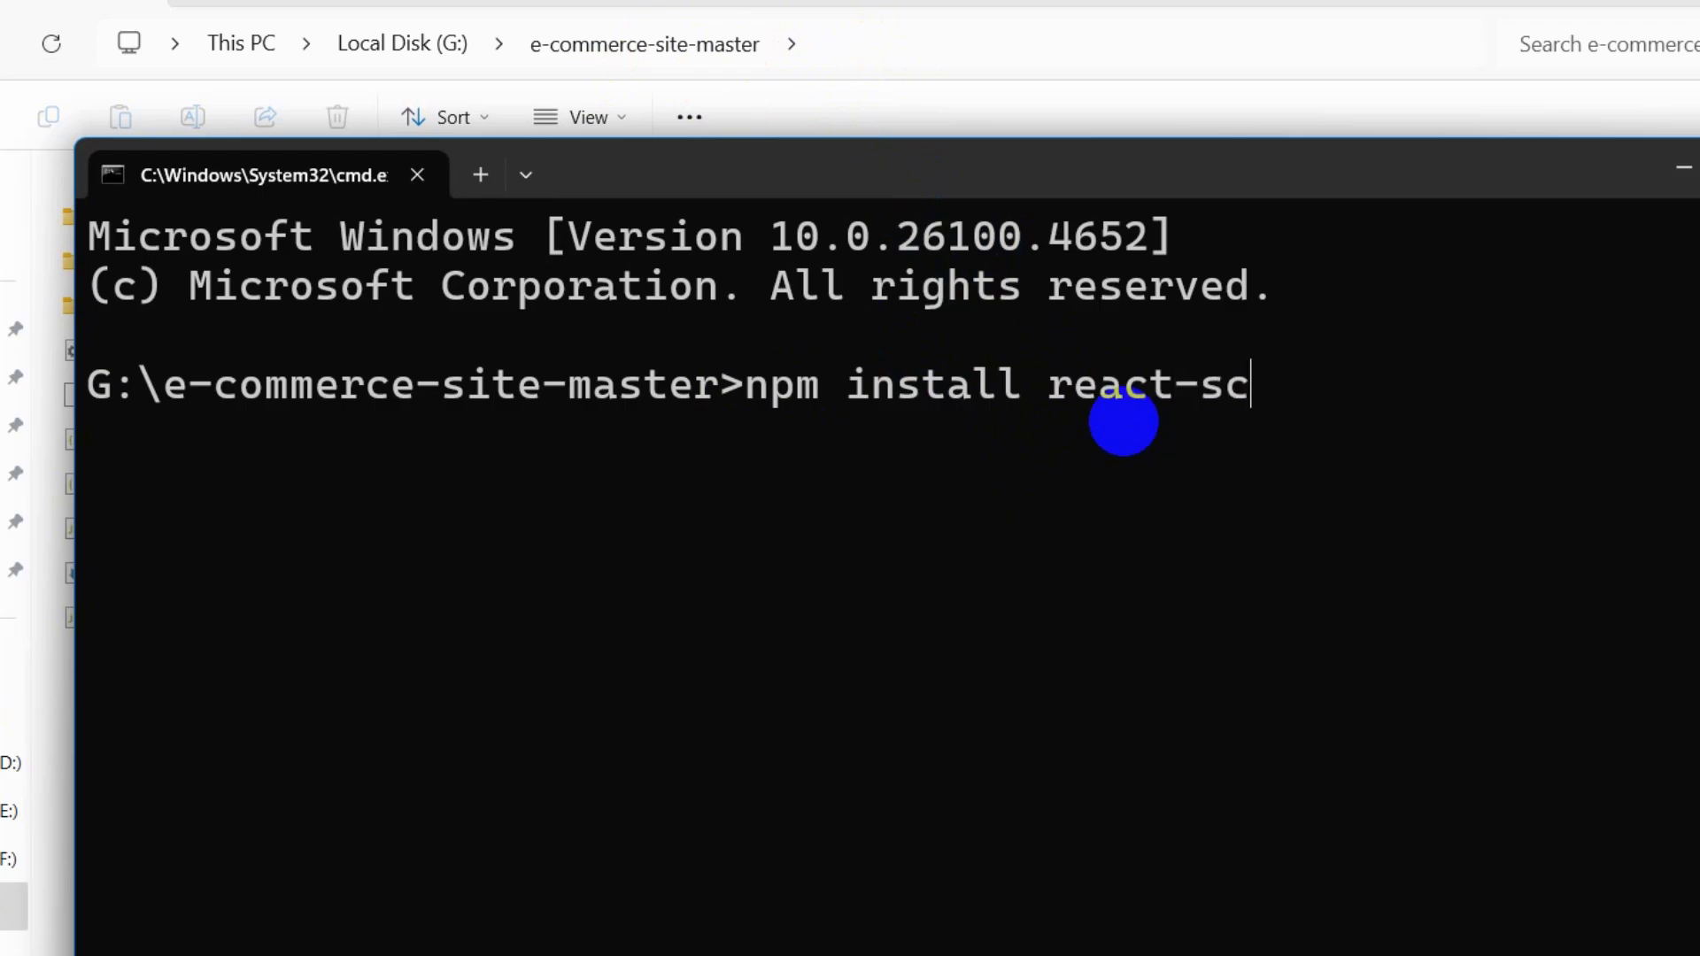
text(ripts)
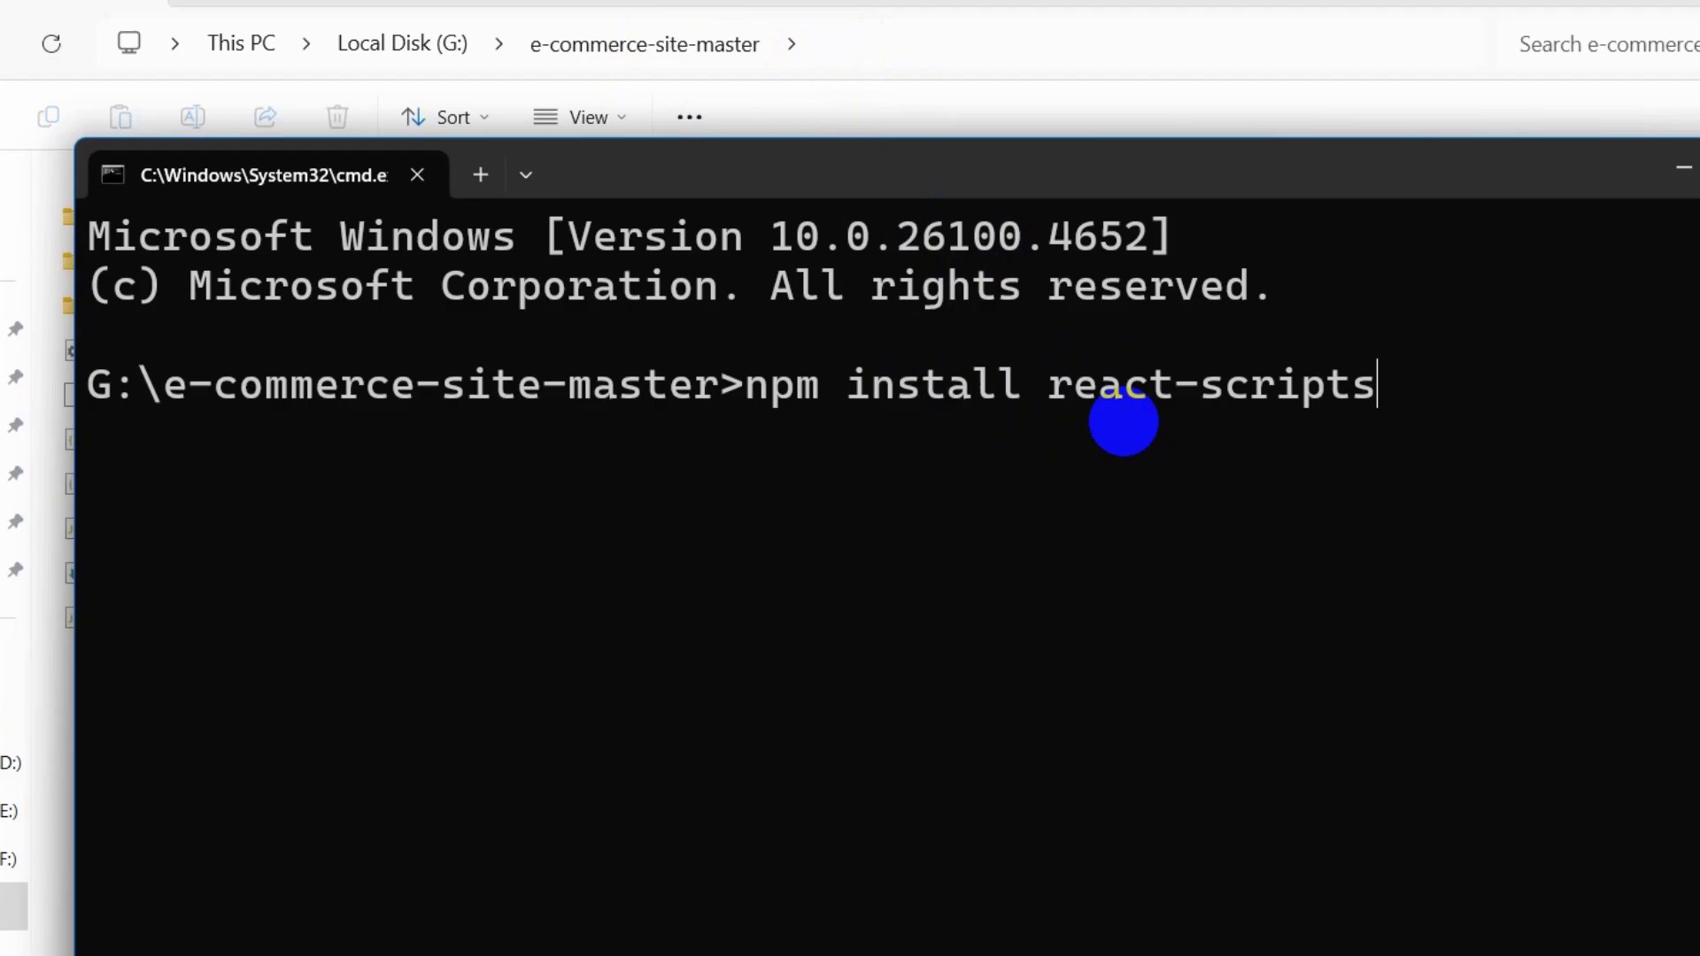
text(/latest)
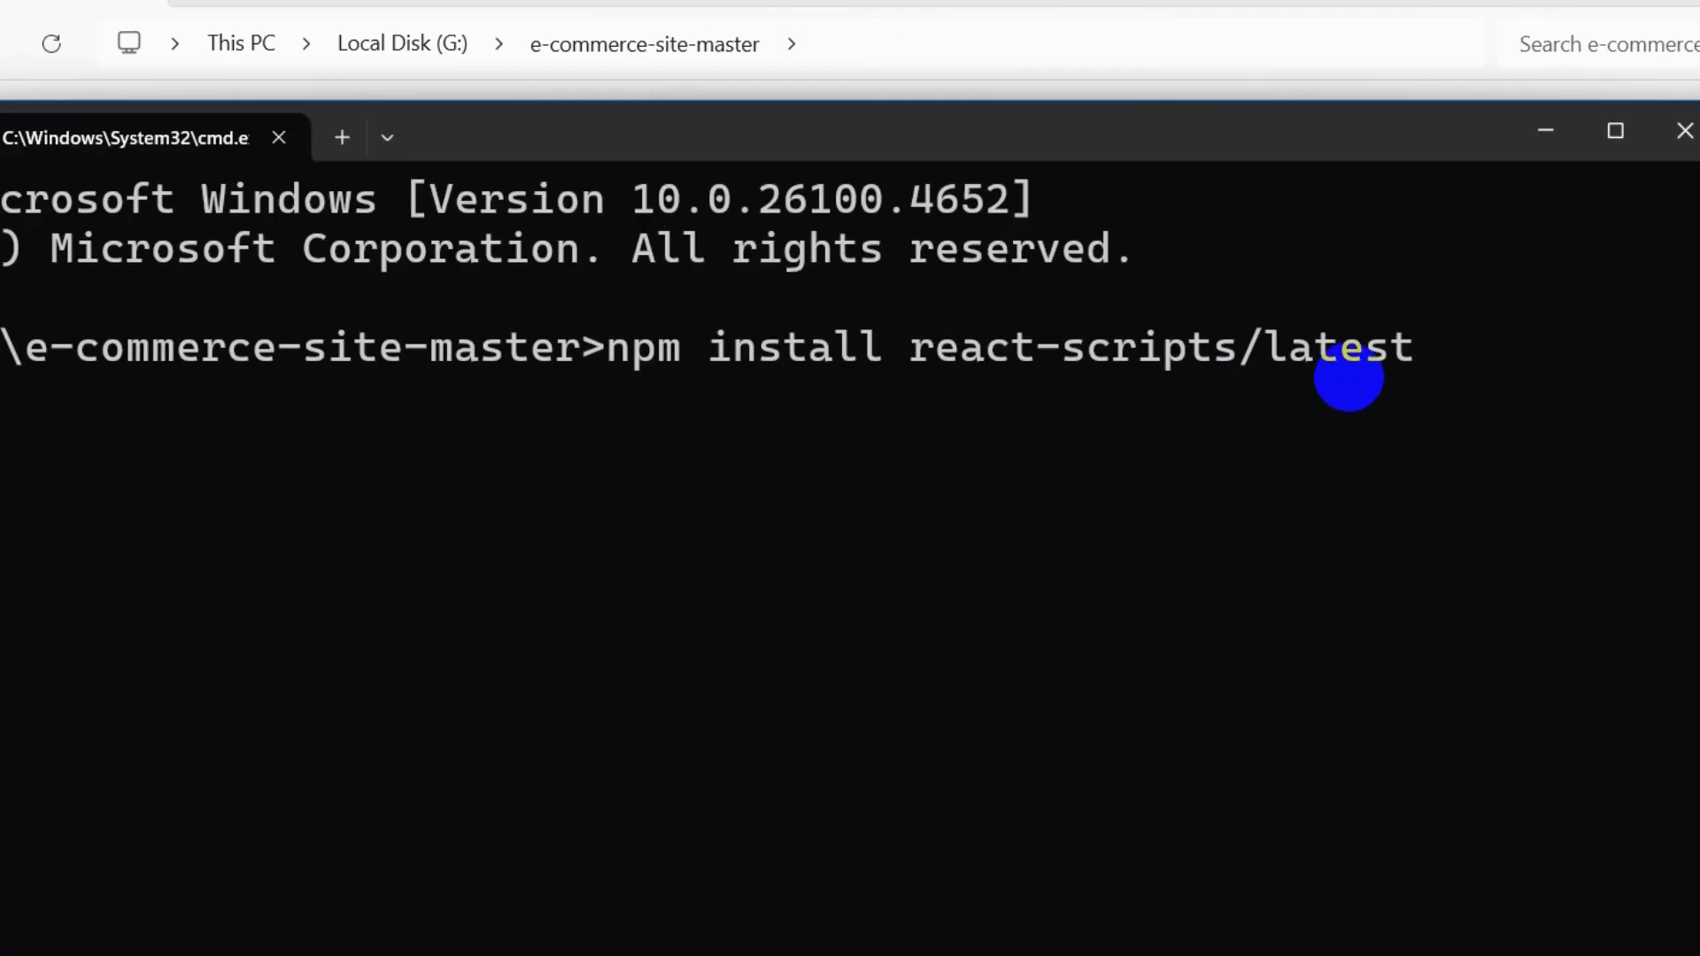
Correct the typo and run 'npm install react-scripts@latest'
key(BackSpace)
key(BackSpace)
key(BackSpace)
key(BackSpace)
key(BackSpace)
key(BackSpace)
key(BackSpace)
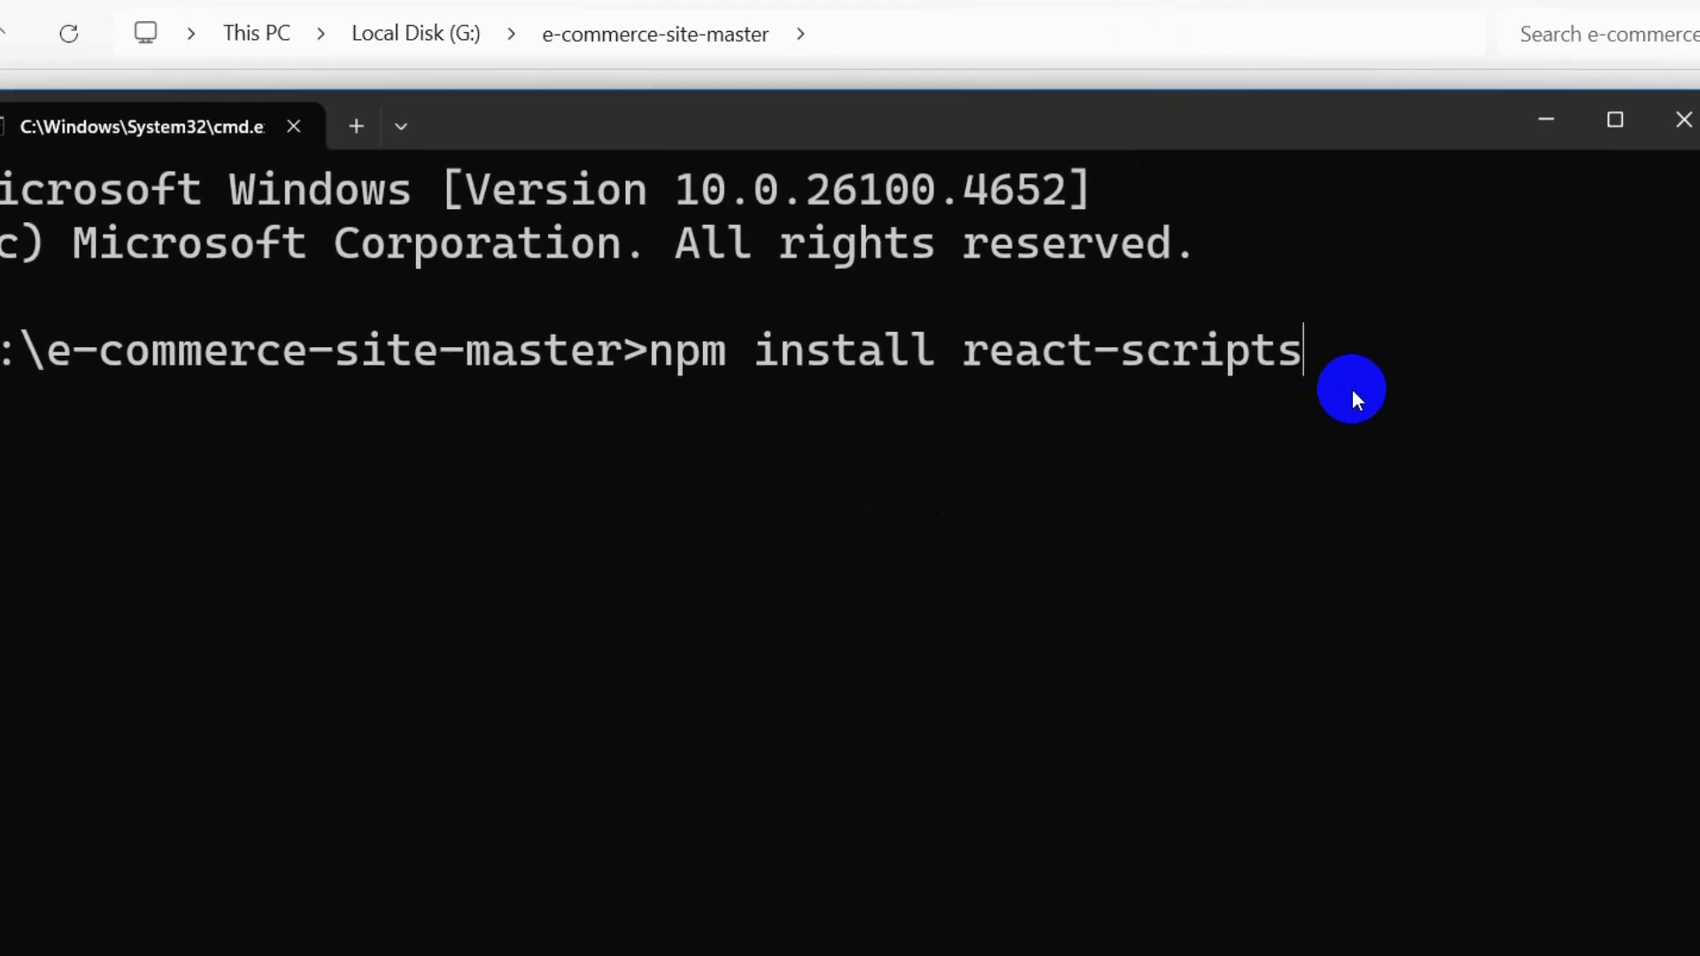
text(@l)
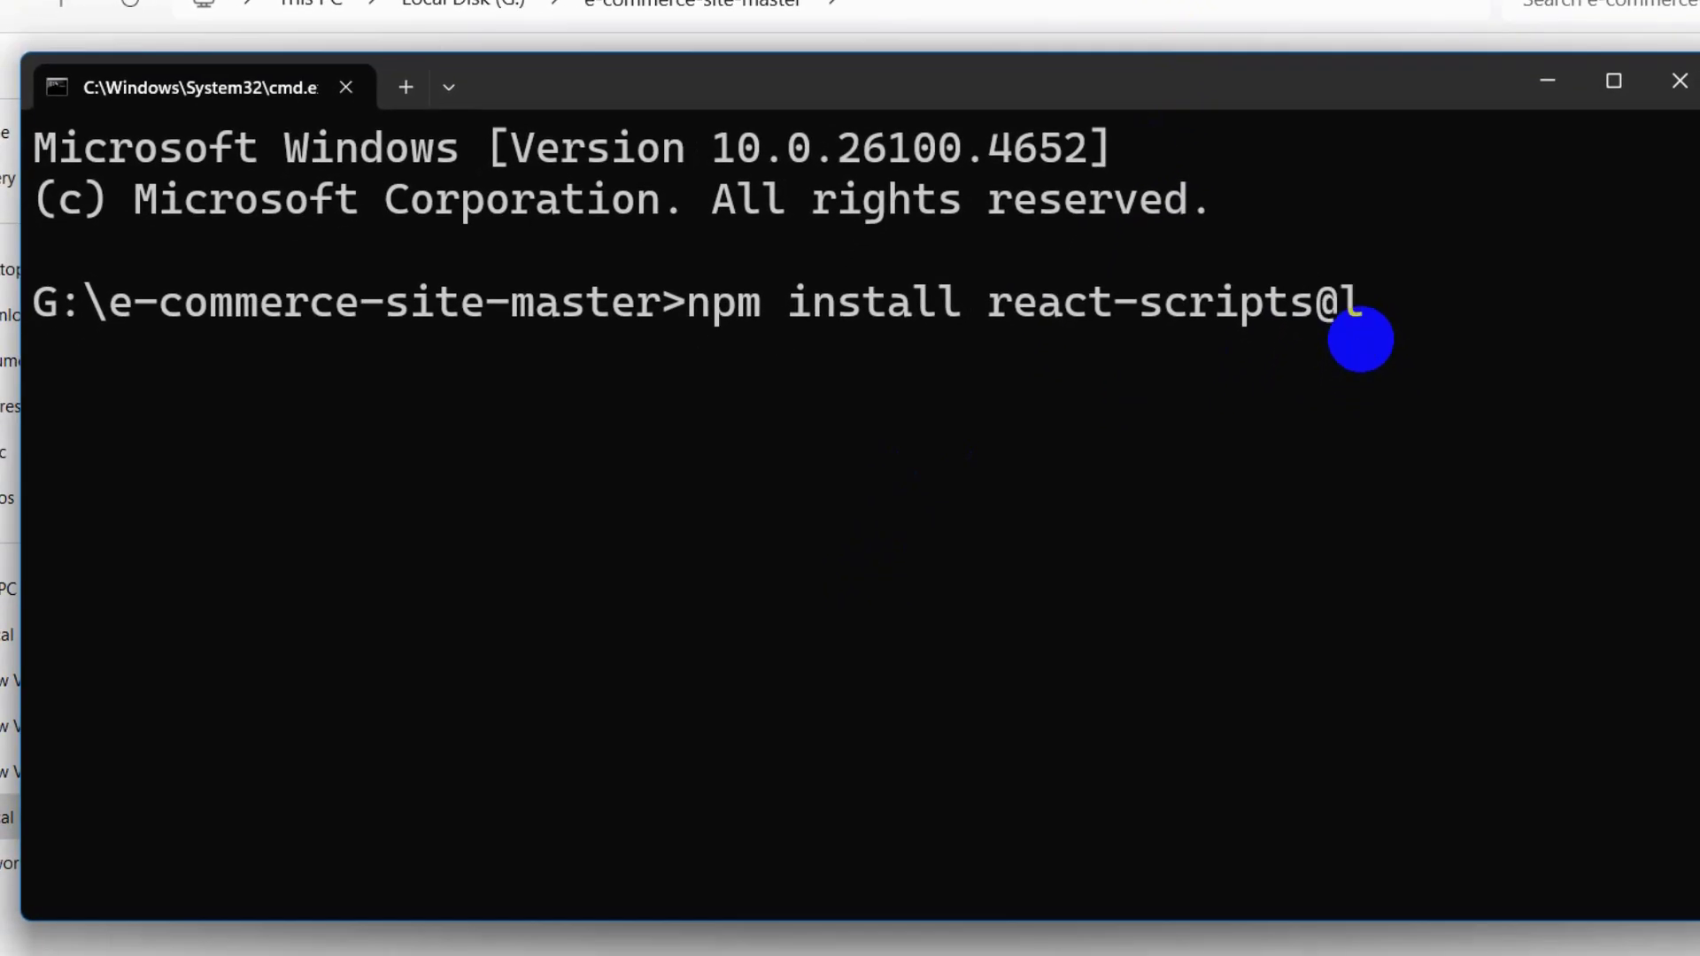
text(atest)
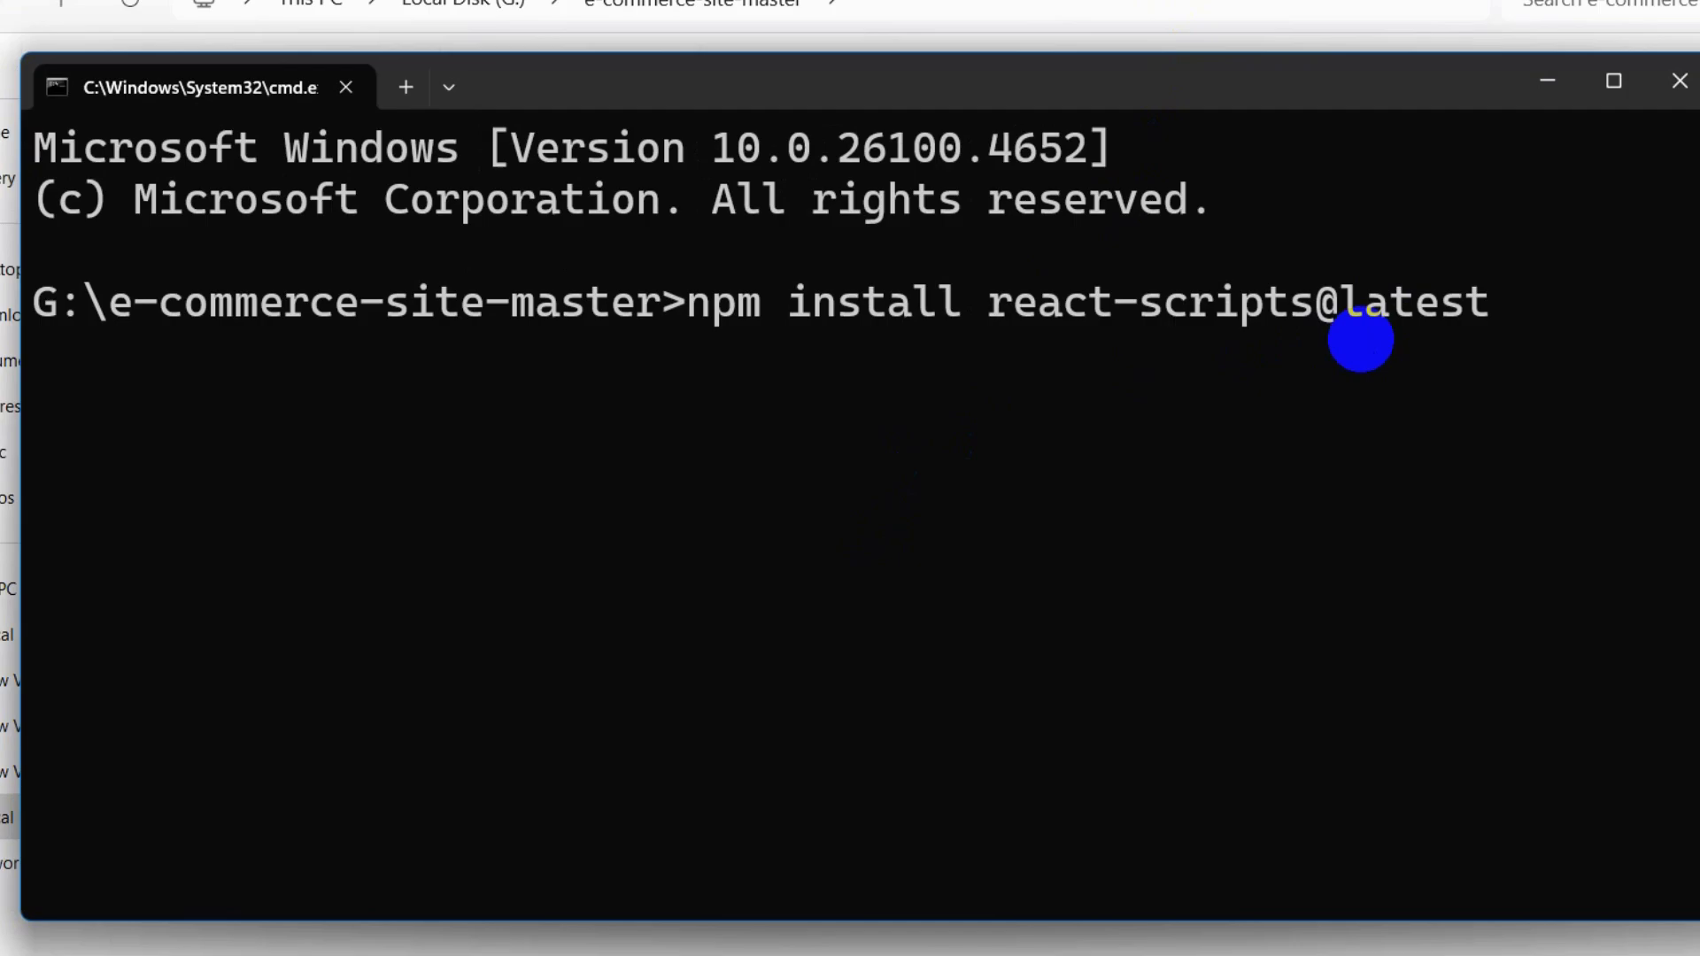
key(Return)
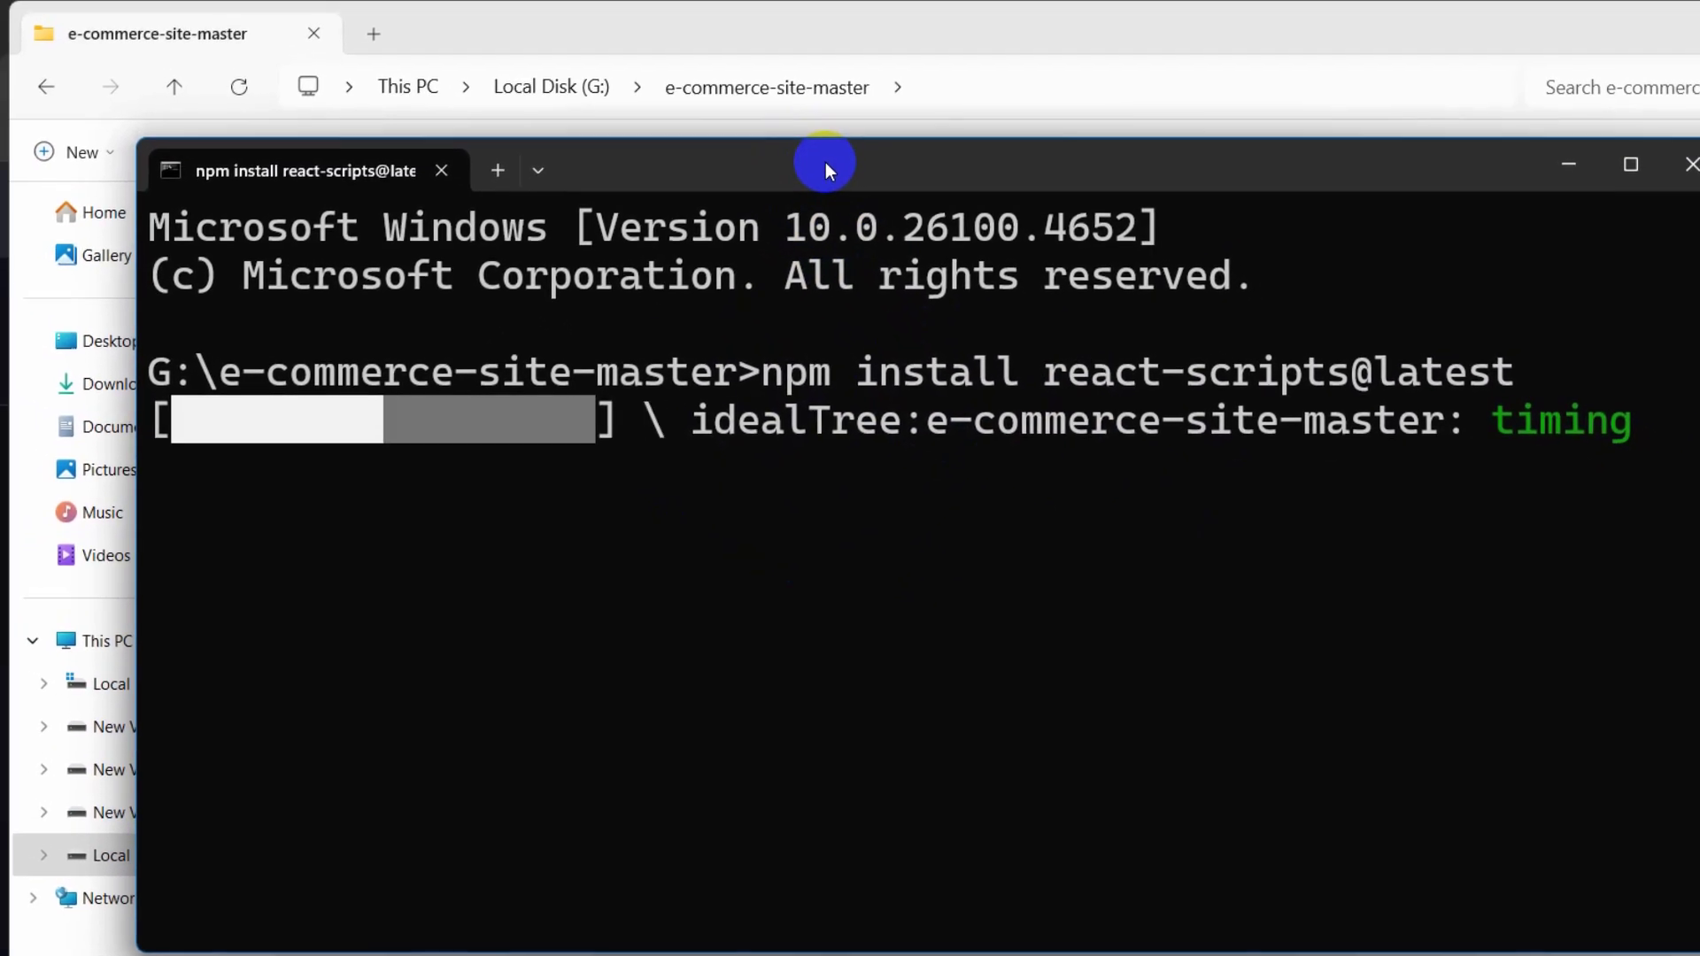
Move the terminal aside while the install finishes, reporting 15 vulnerabilities
mouse_move(824, 163)
mouse_down()
mouse_move(931, 223)
mouse_move(983, 186)
mouse_up()
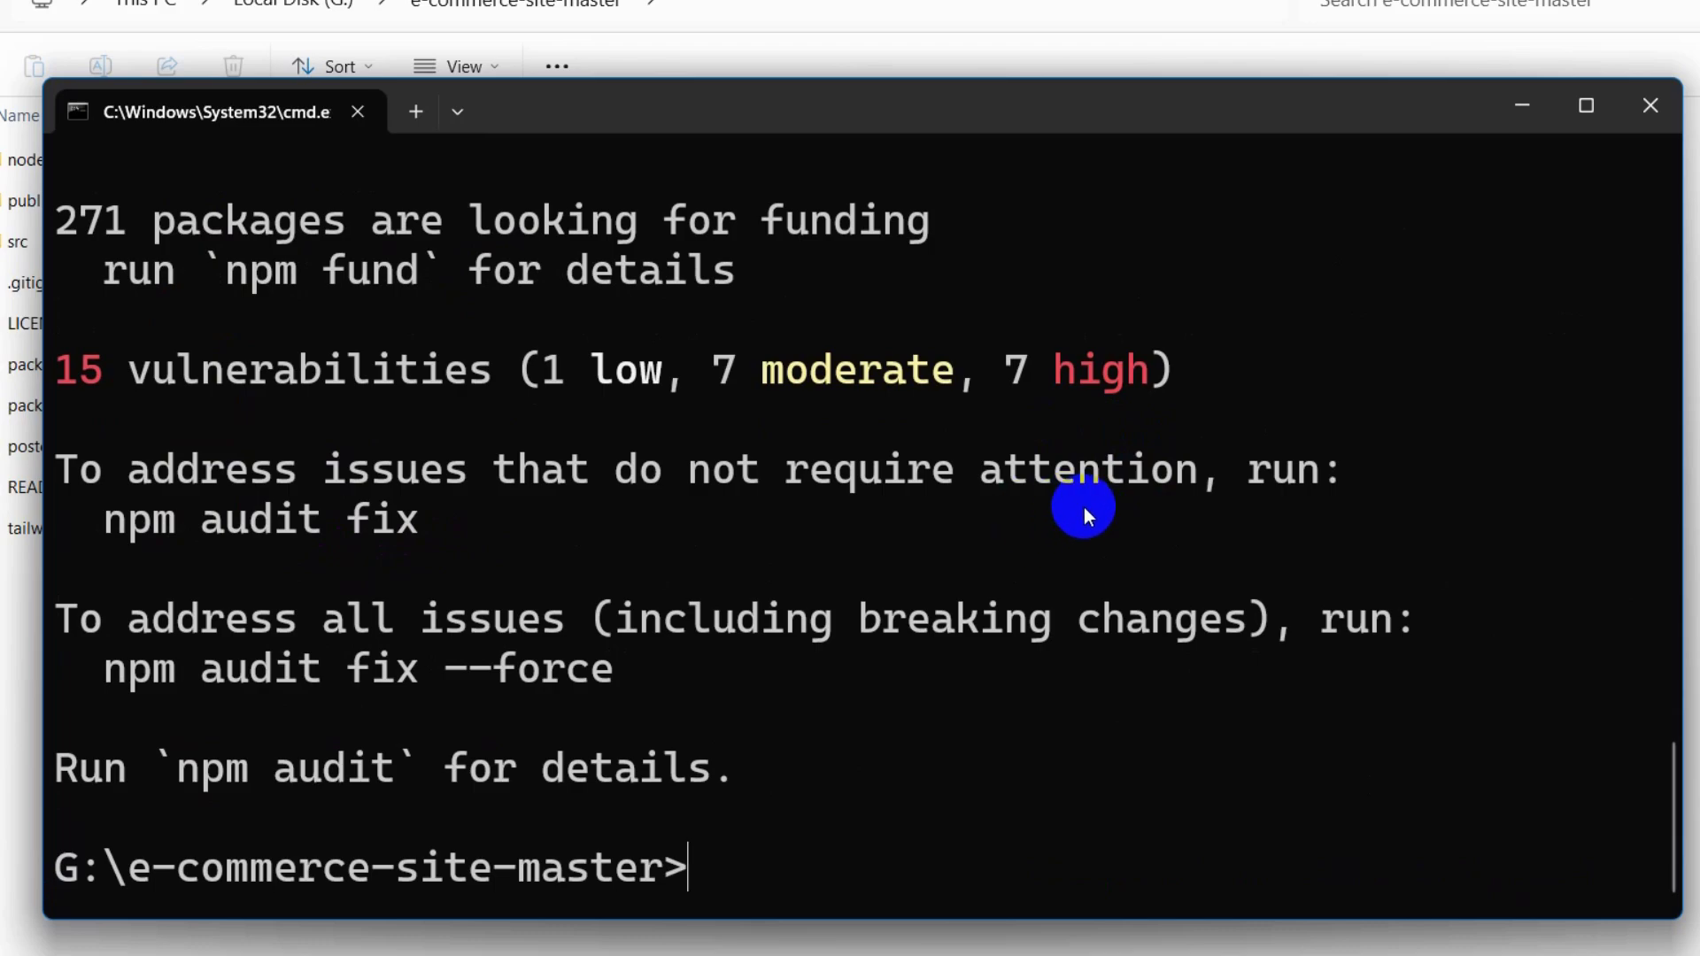
text(npm)
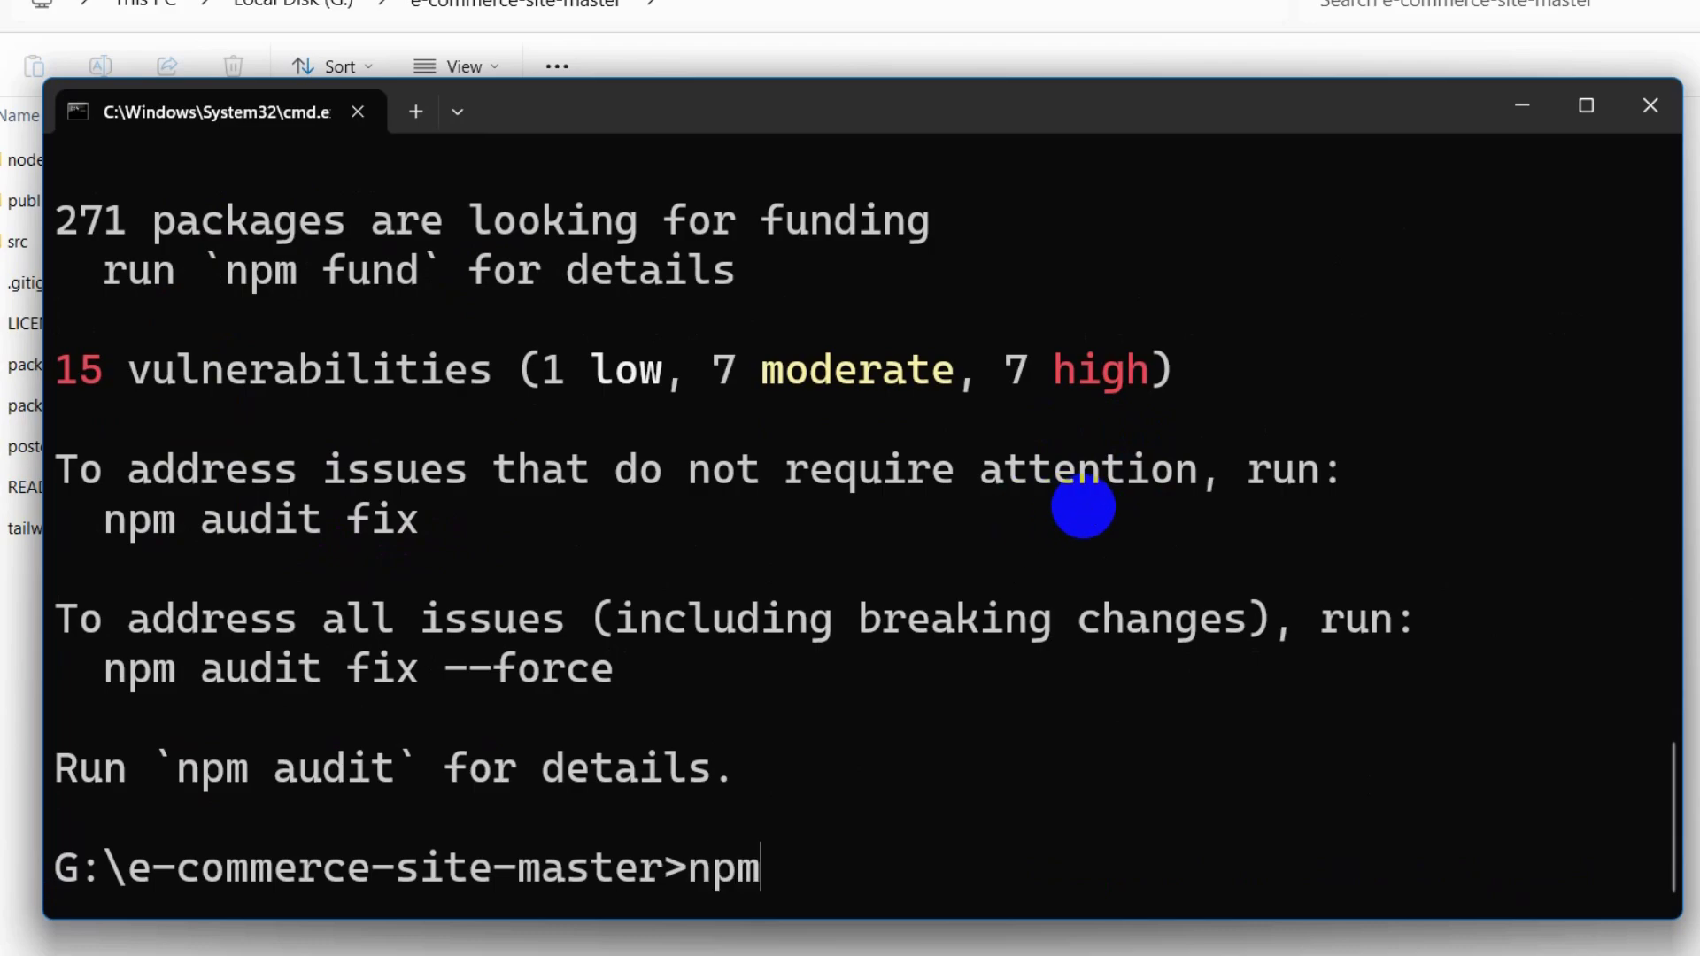
text( start)
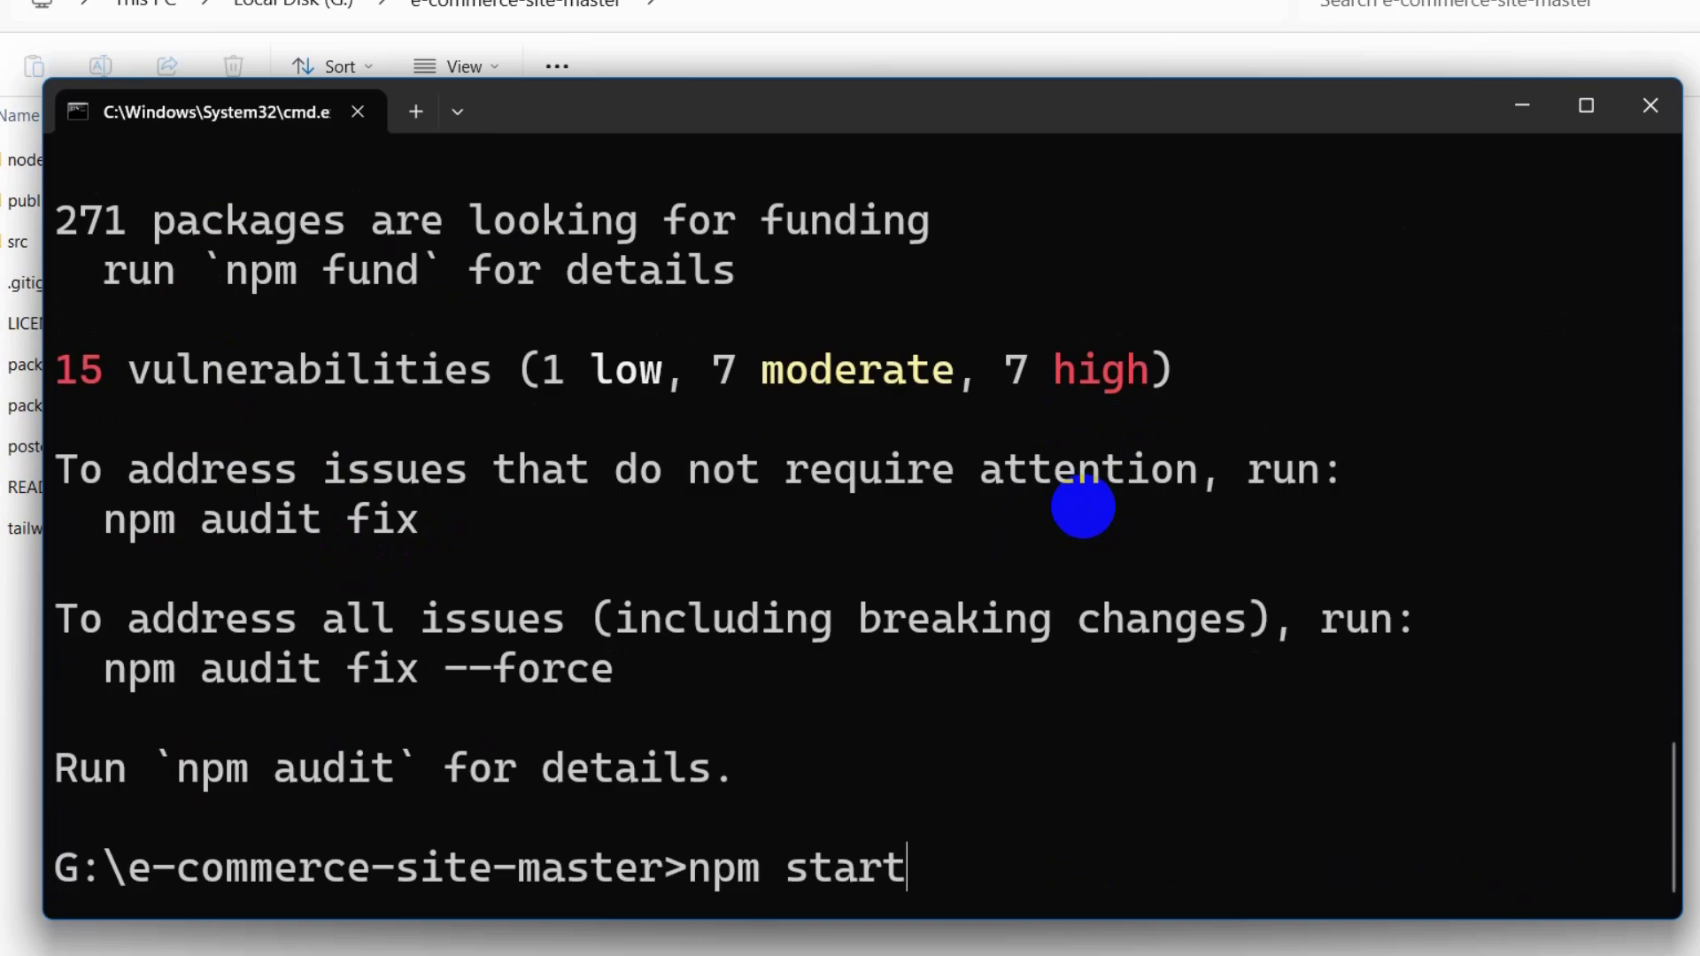
Run 'npm start' to launch react-scripts start on localhost:3000
key(Return)
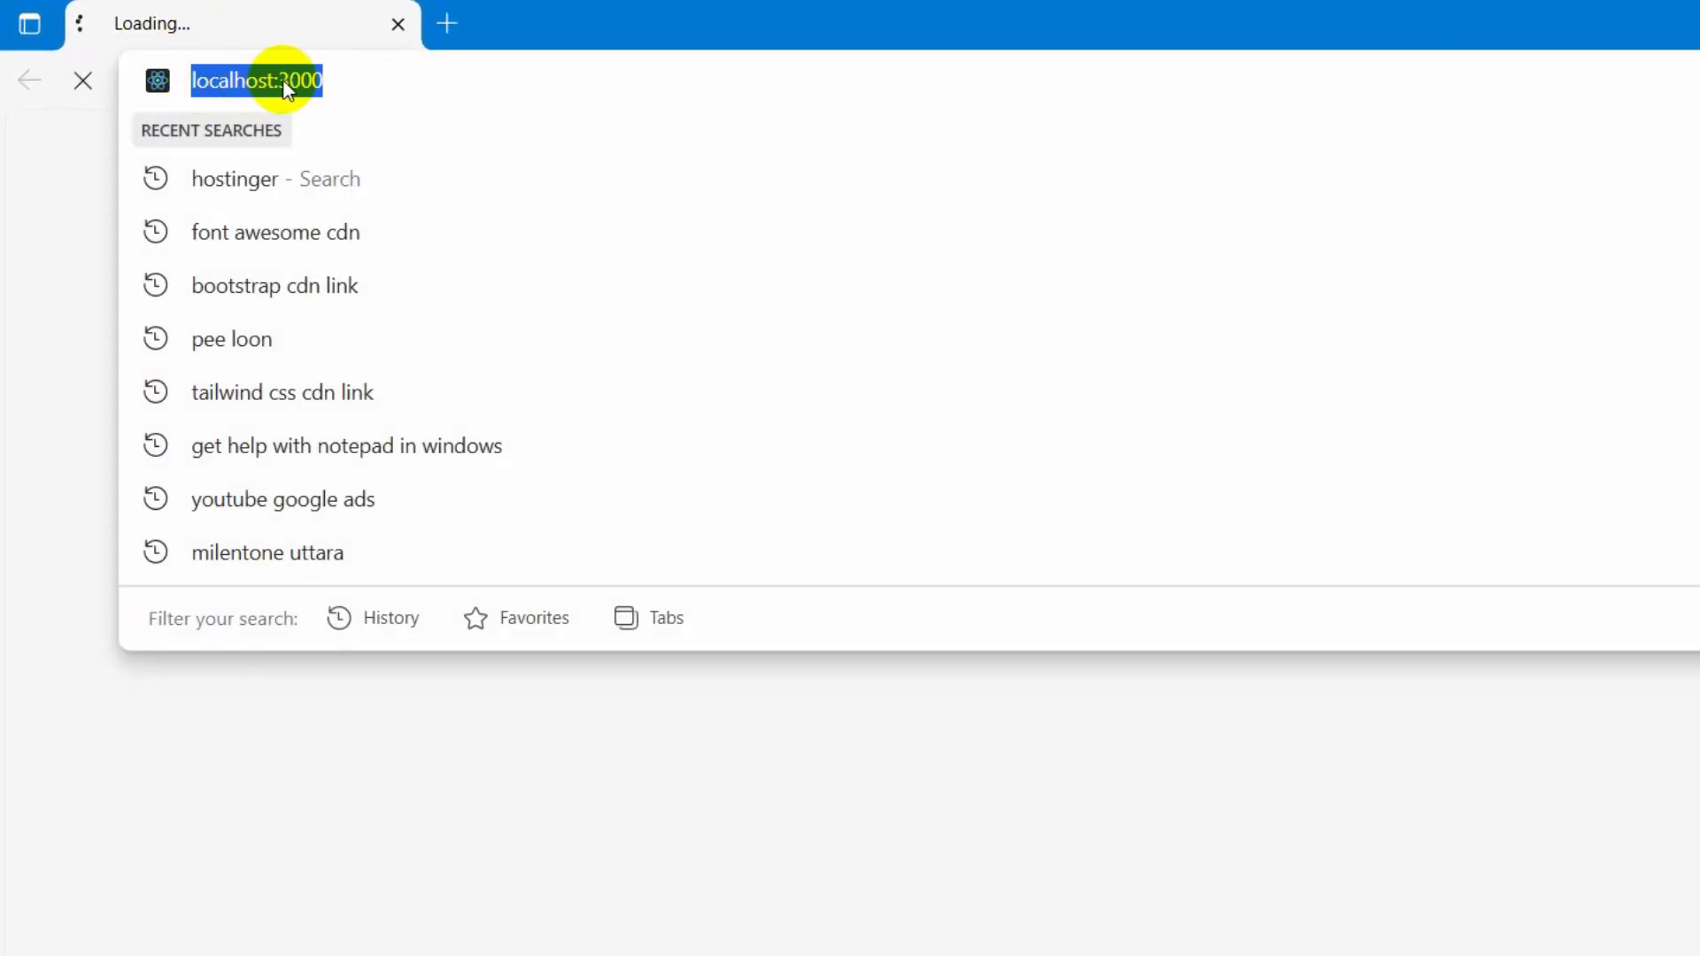
Bring up the browser and minimize the server window to reveal Our Products
key(alt+Tab)
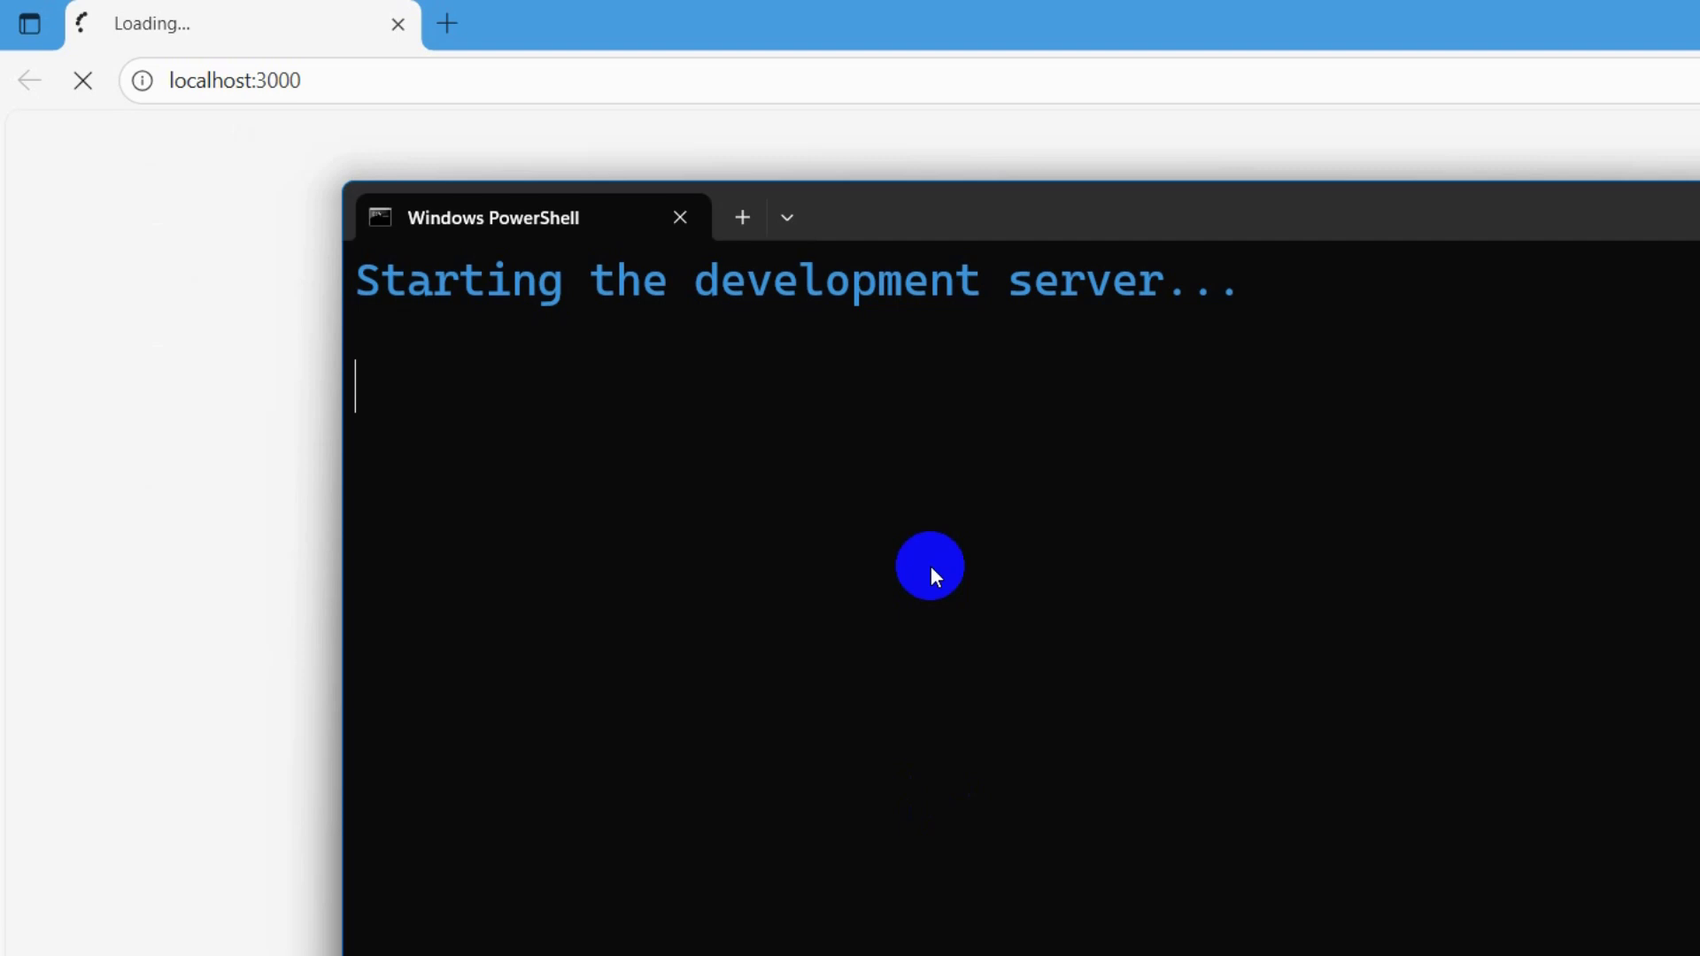
scroll(902, 689, up, 3)
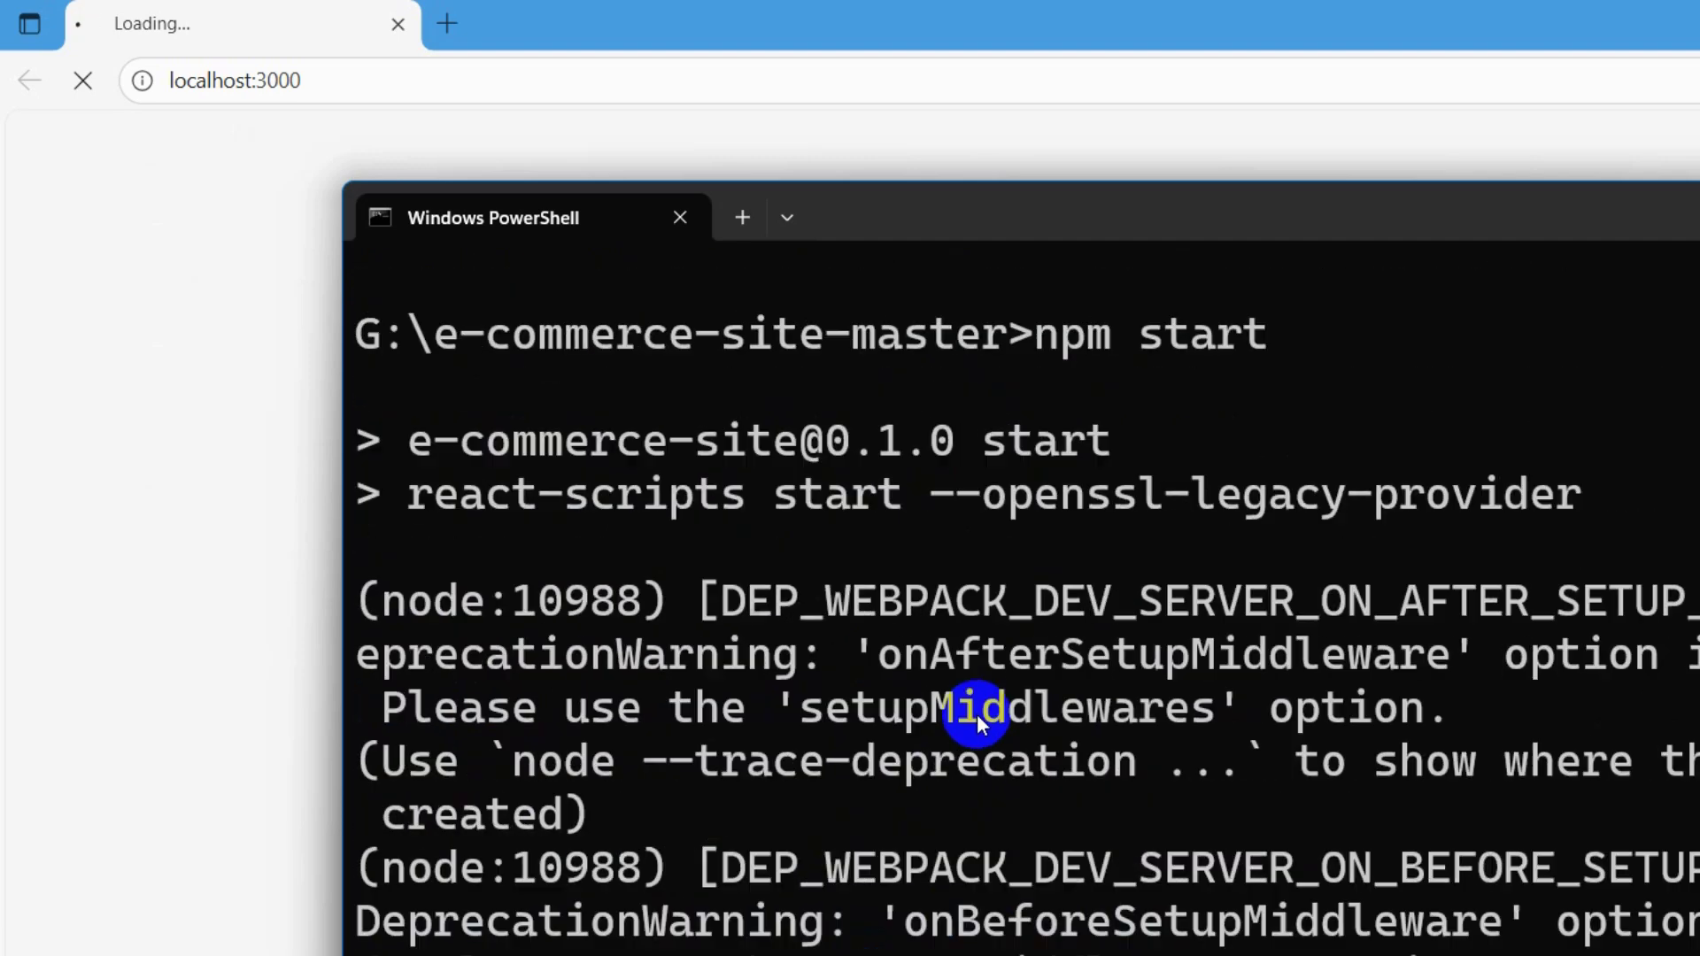
scroll(976, 713, up, 3)
scroll(1008, 717, down, 3)
scroll(1049, 708, down, 3)
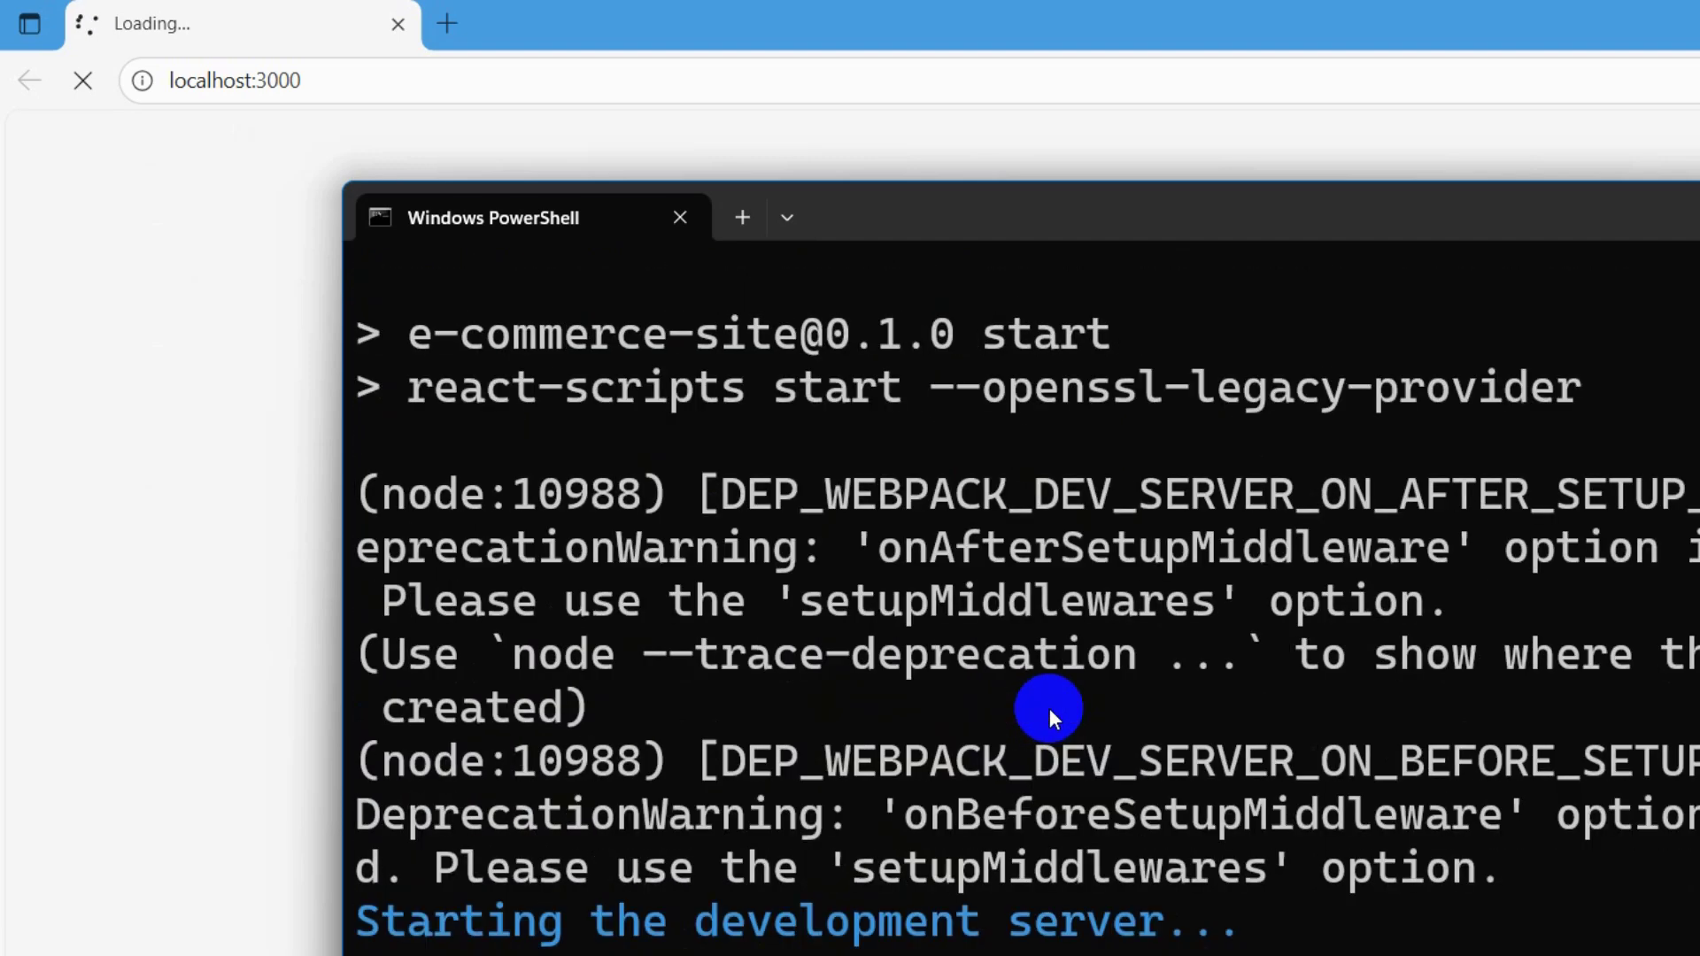
click(185, 163)
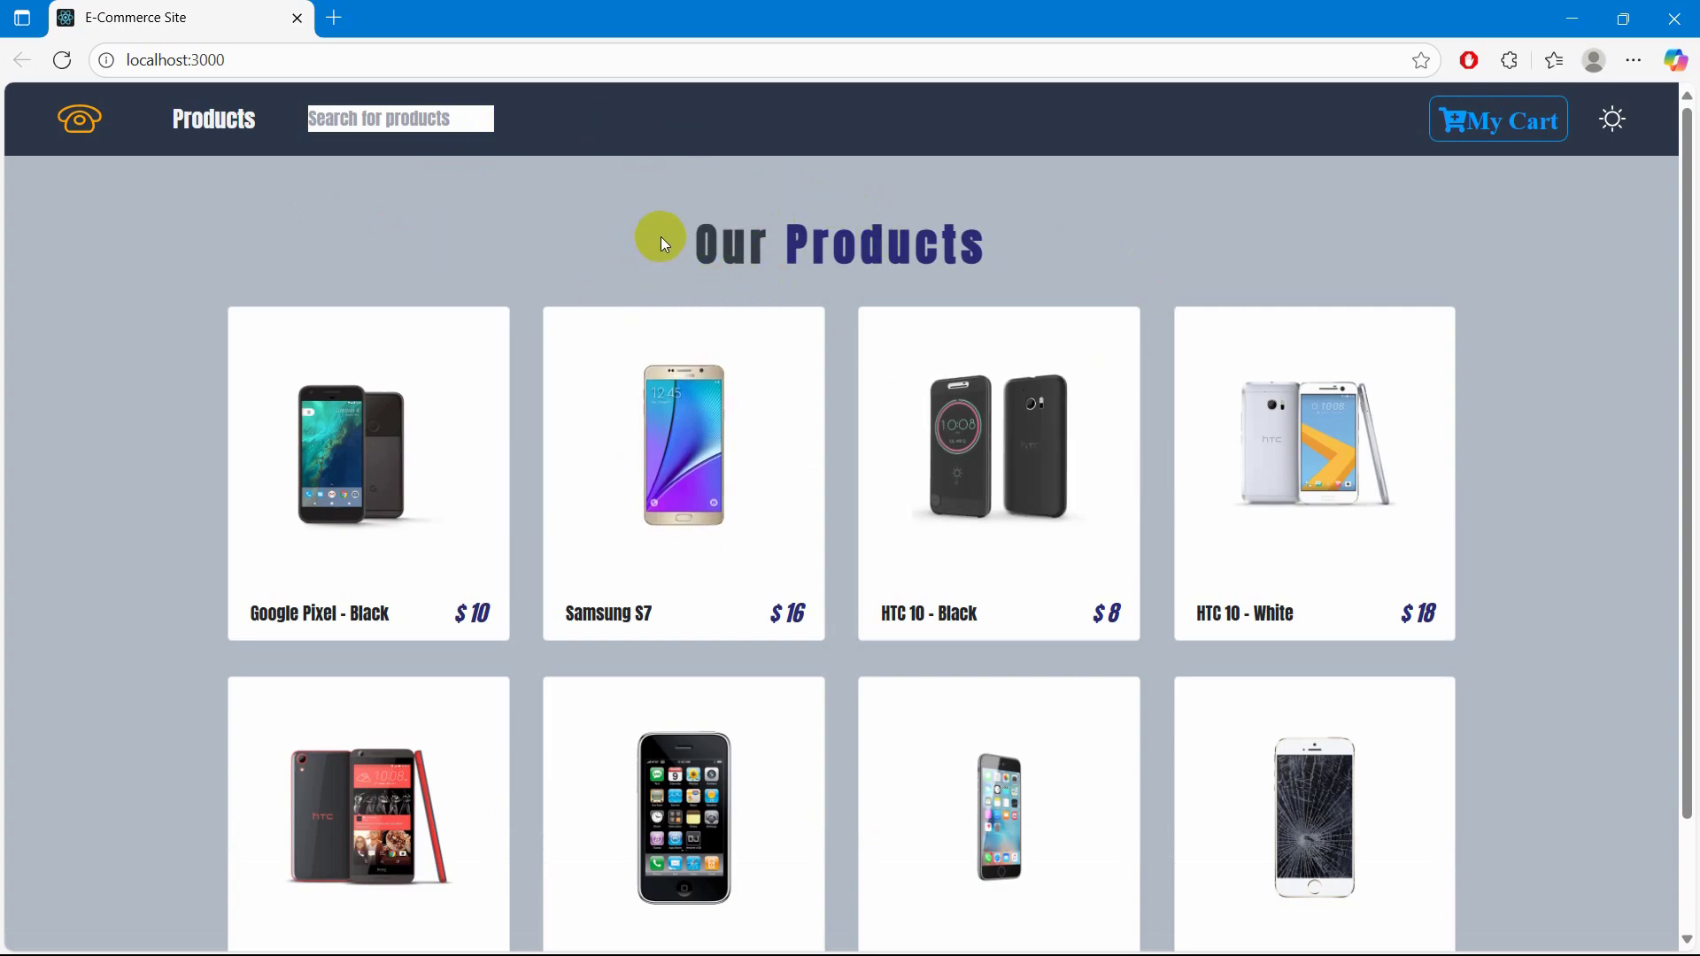
scroll(659, 236, down, 1)
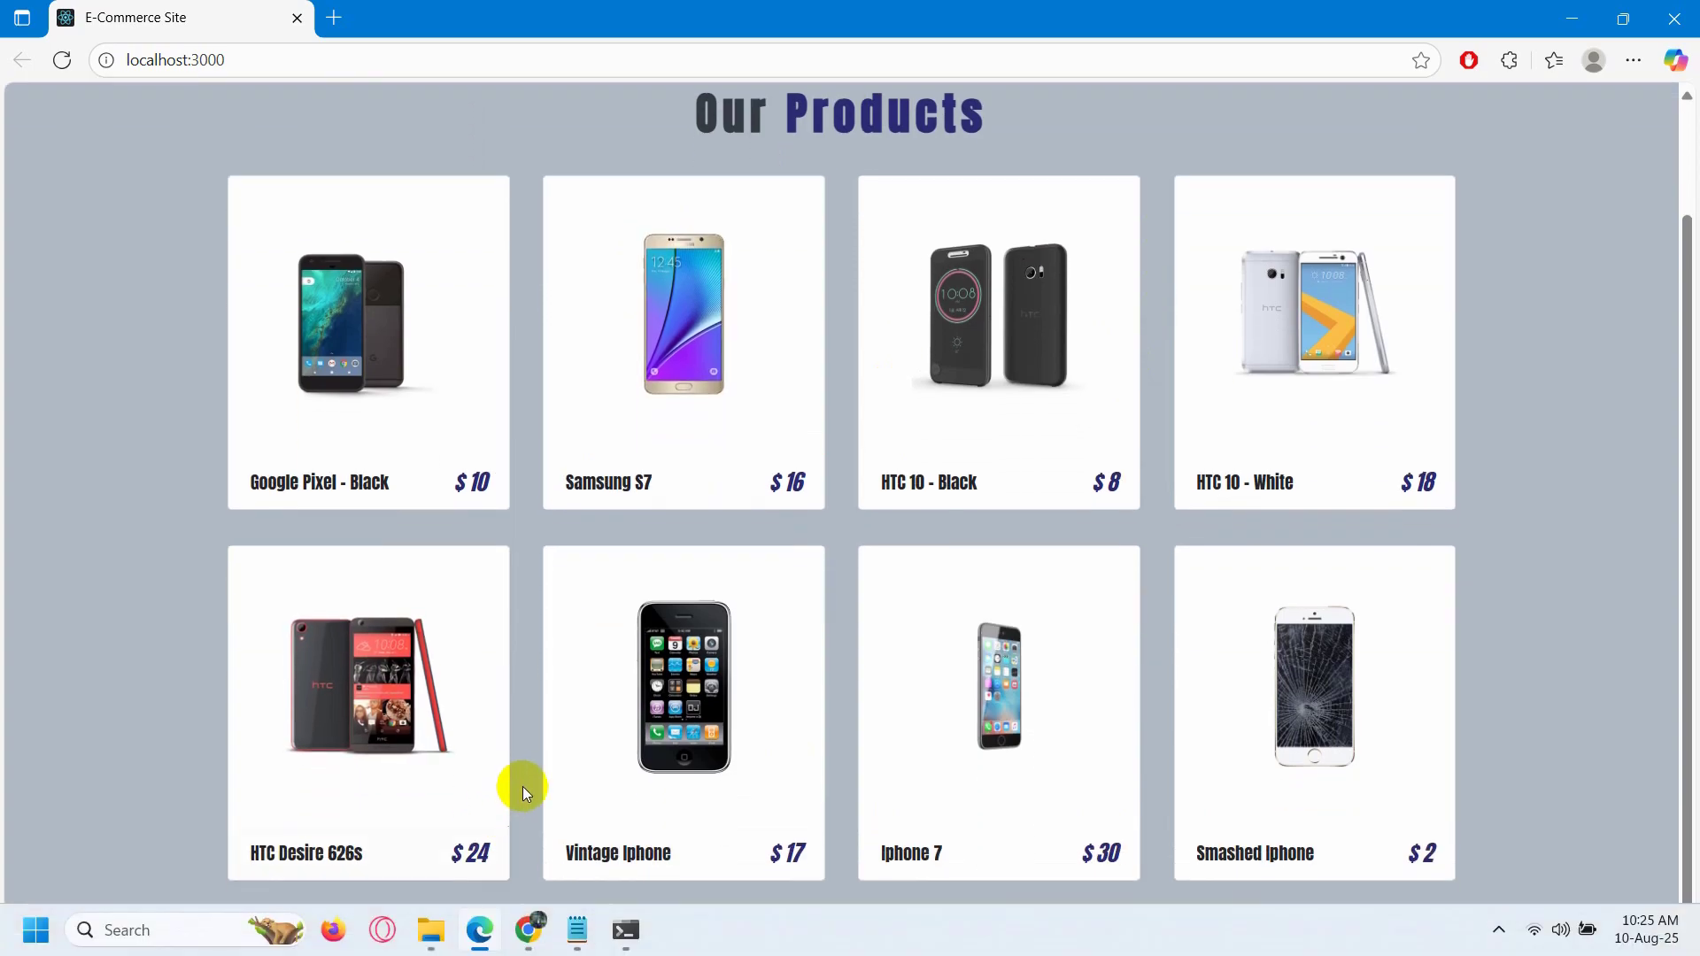
scroll(1059, 601, up, 1)
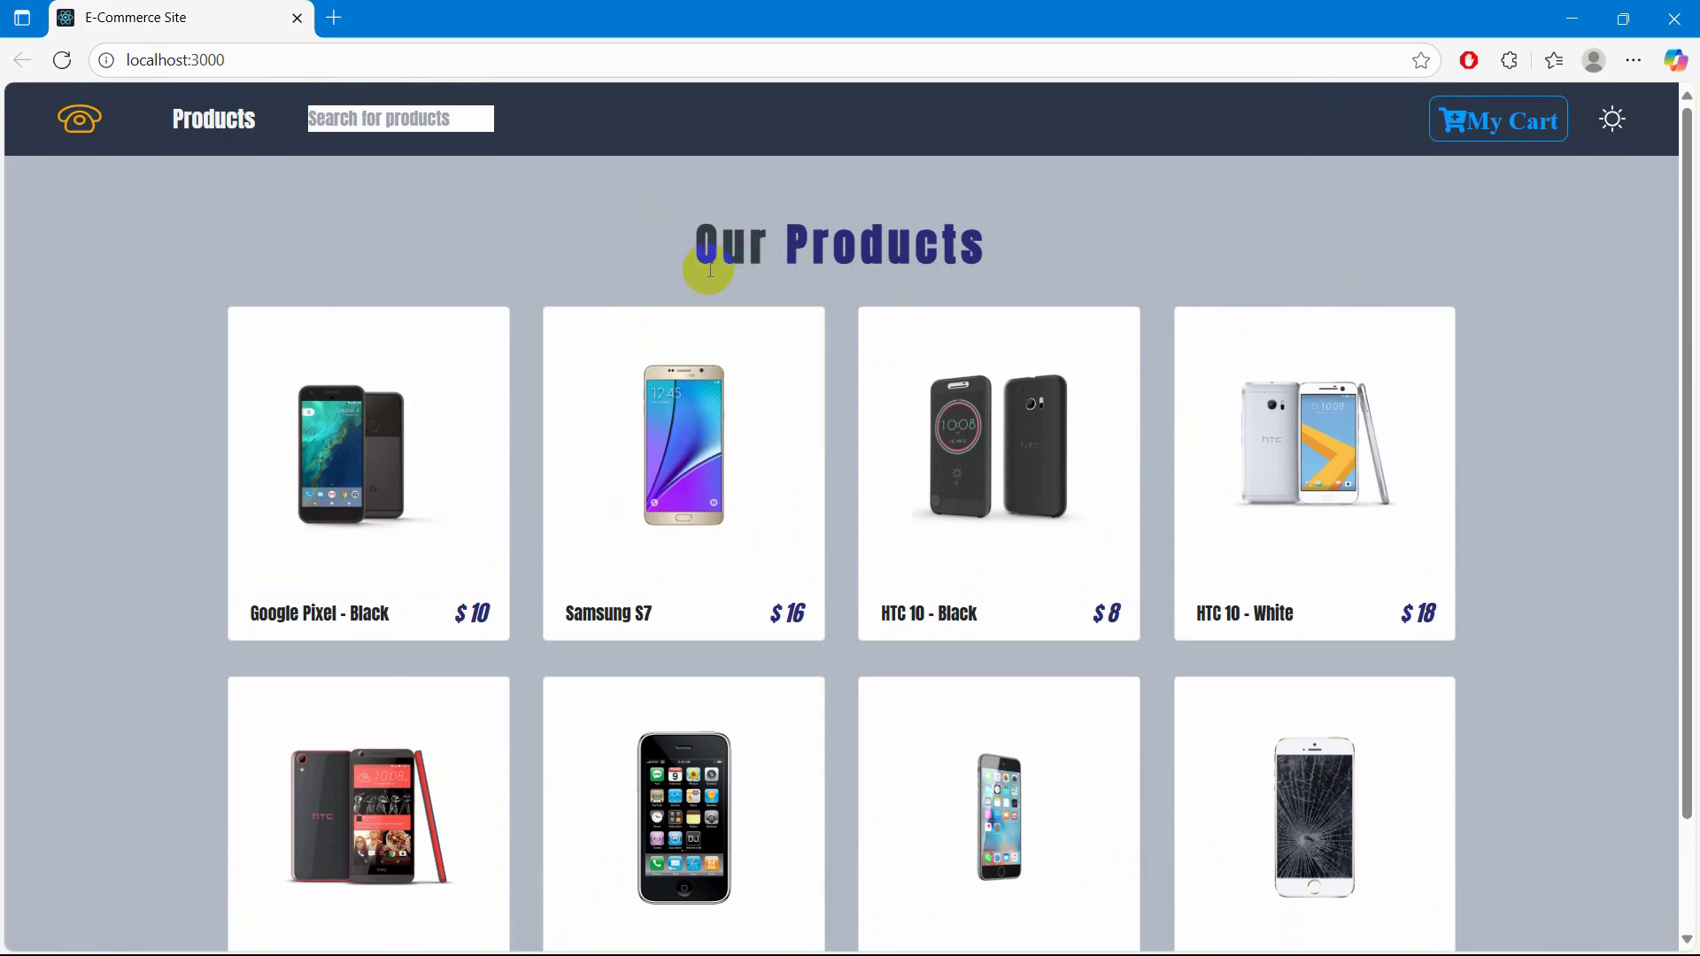
scroll(1328, 452, down, 1)
Open the HTC 10 - White card to see its $18 details page
click(1224, 426)
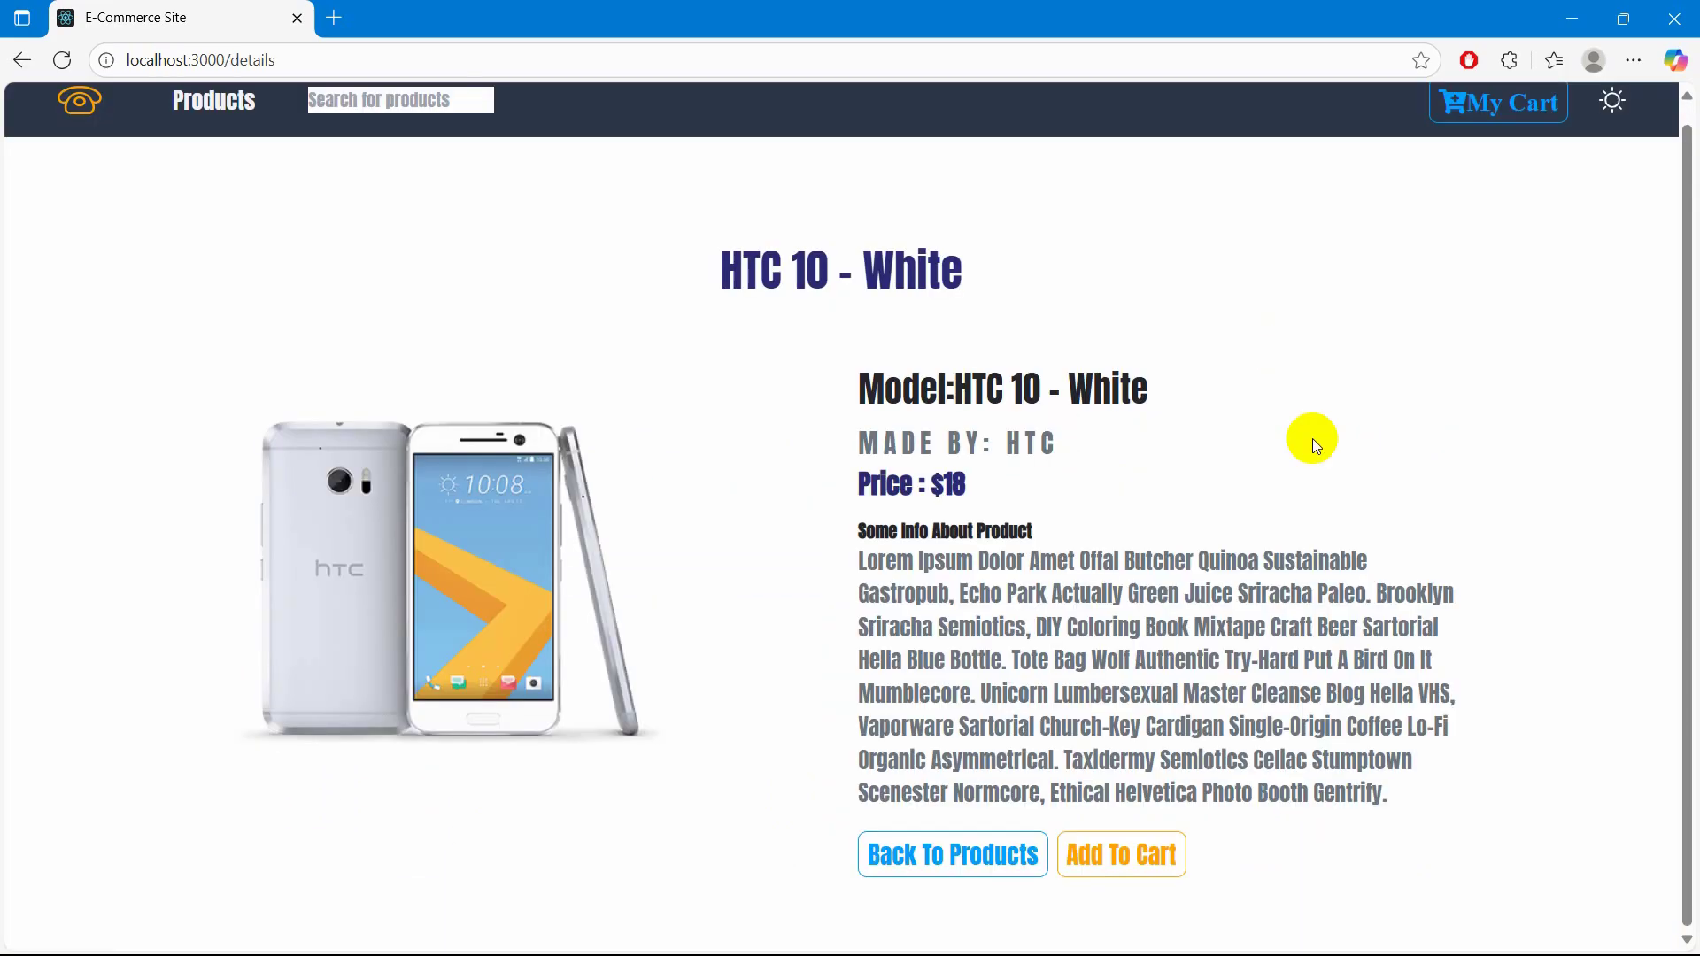